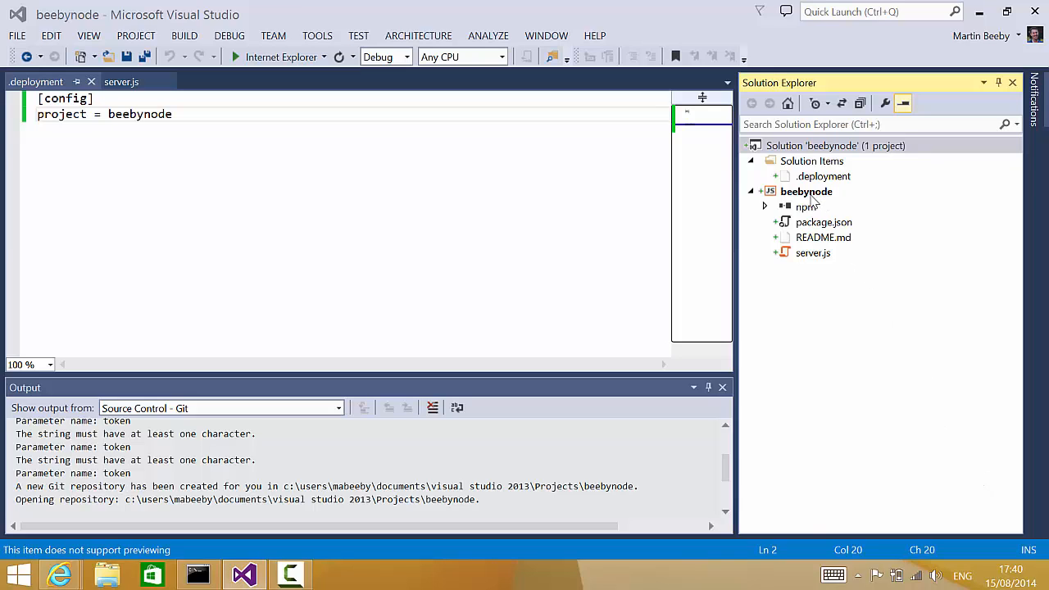
Commit the beebynode project's included changes to the local Git repository with the message "First Commit".
right_click(811, 195)
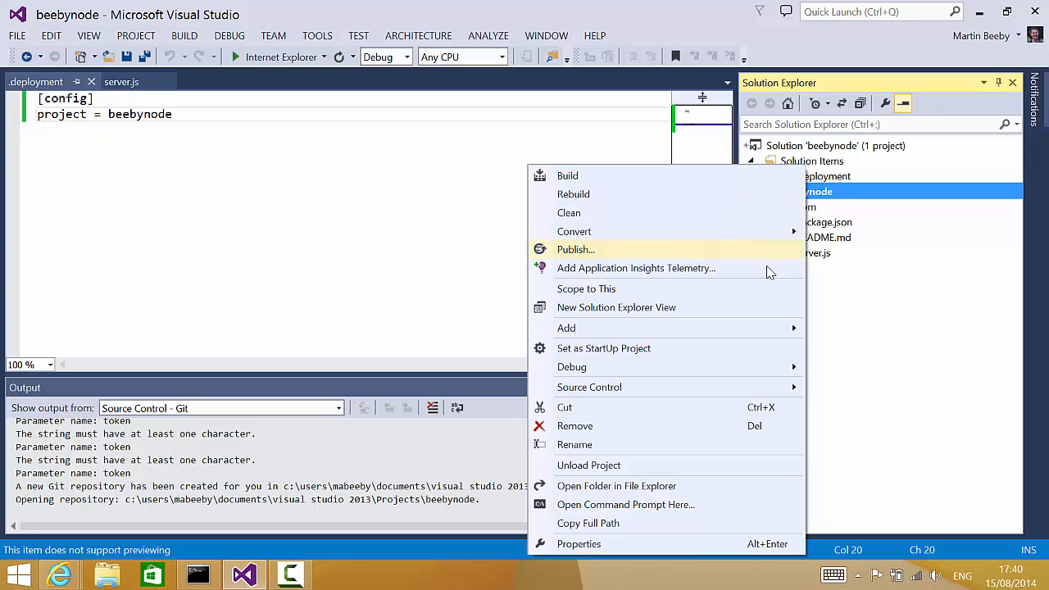
click(859, 320)
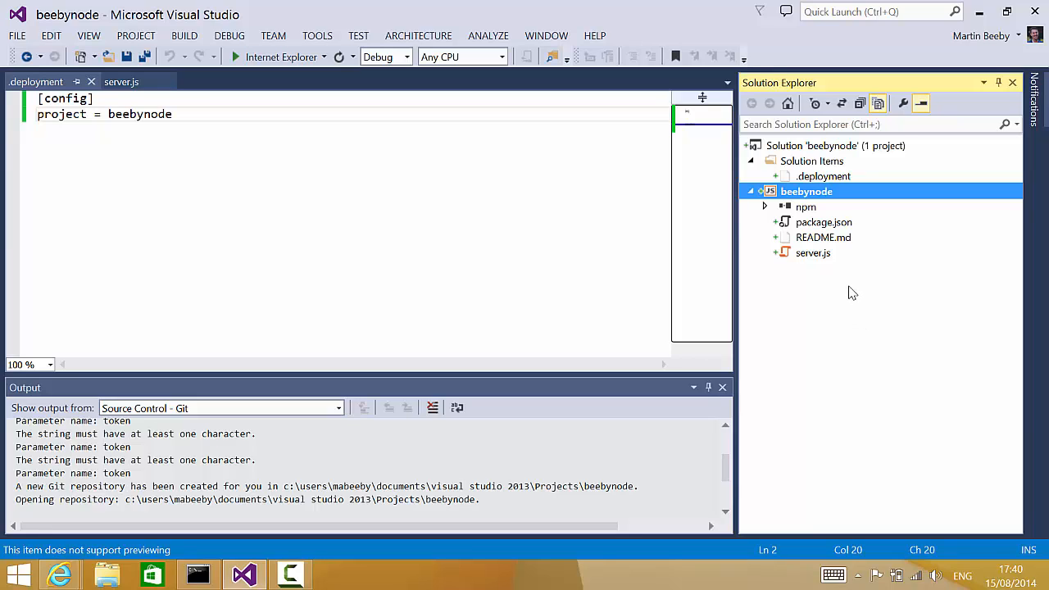
right_click(826, 194)
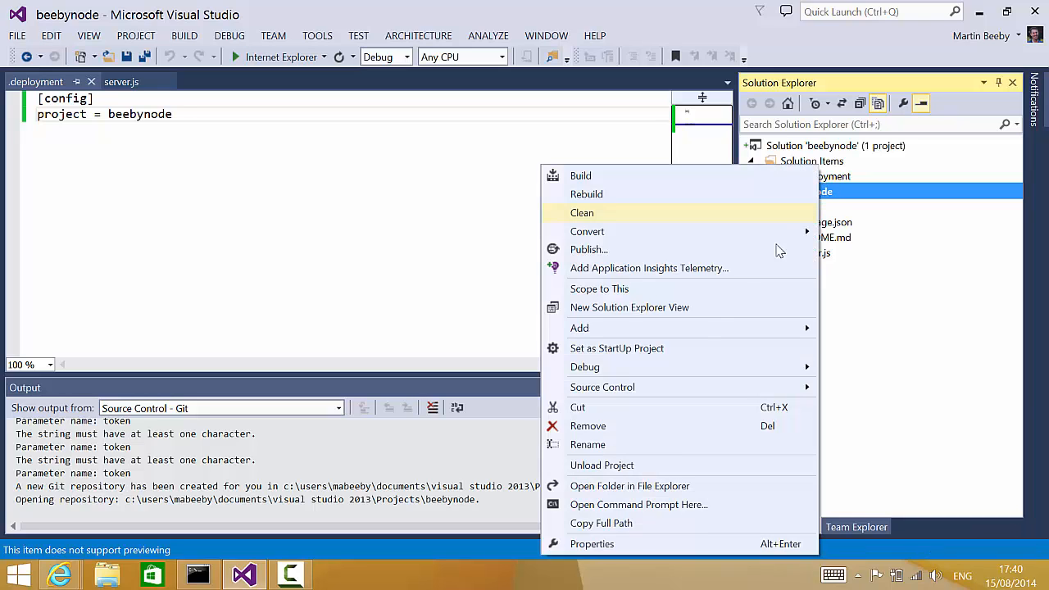
mouse_move(636, 387)
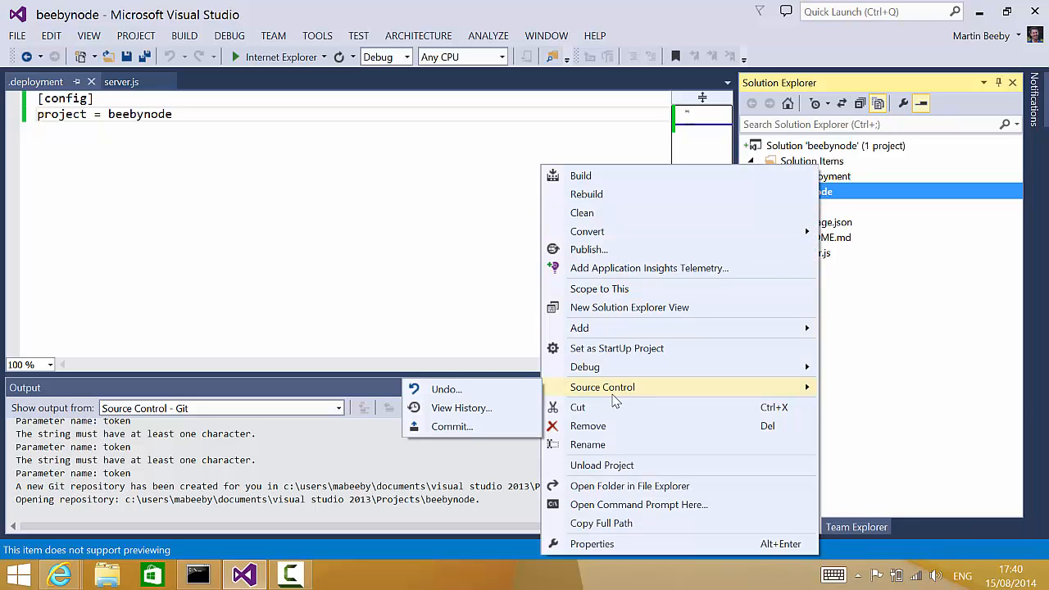
click(496, 424)
text(First Commit)
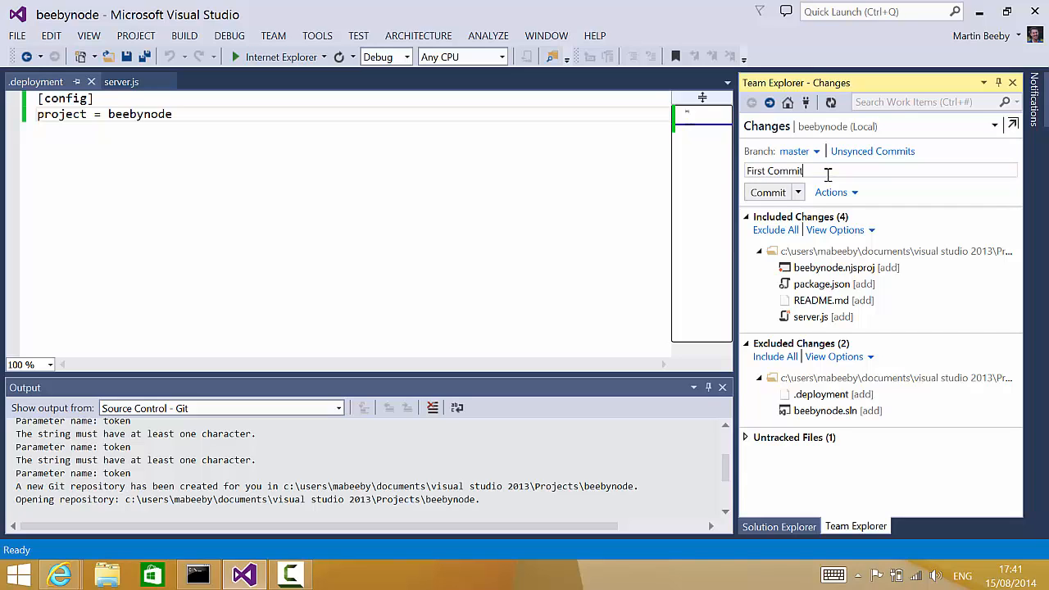
click(767, 192)
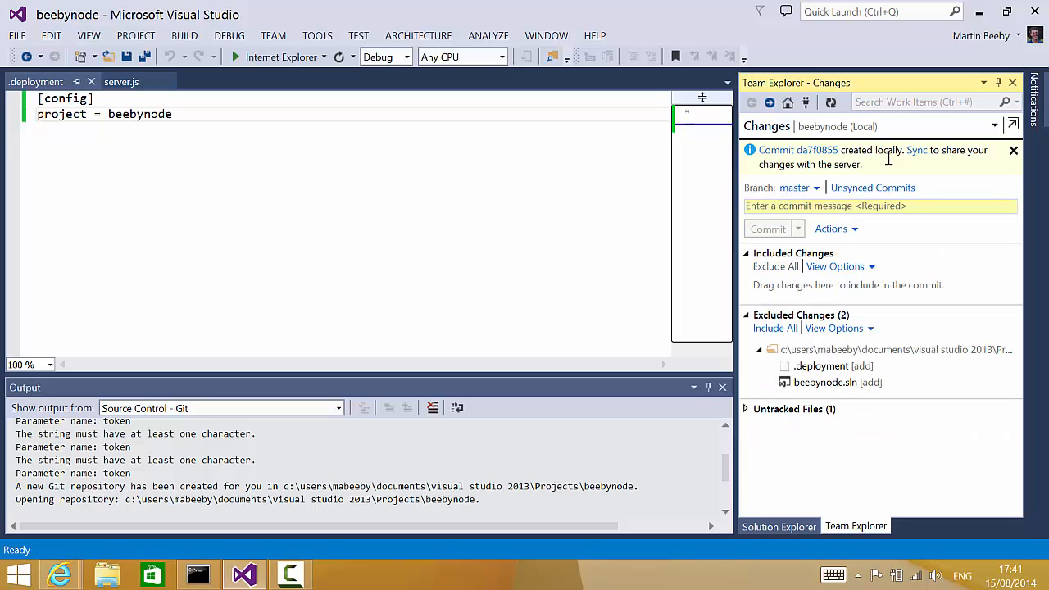
click(915, 153)
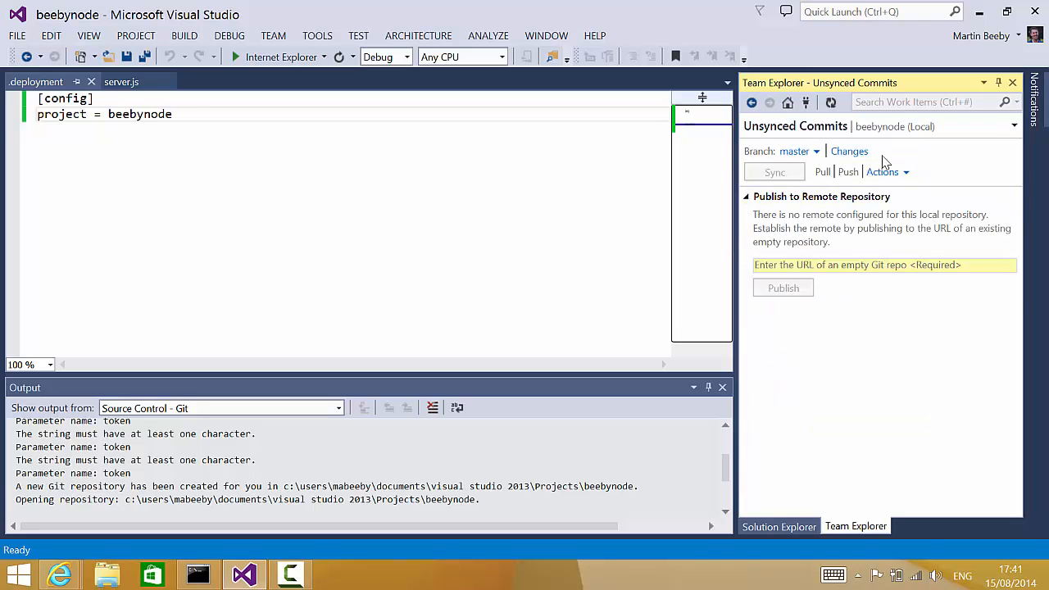
click(839, 266)
text(https://github.com/thebeebs/beebynode.git)
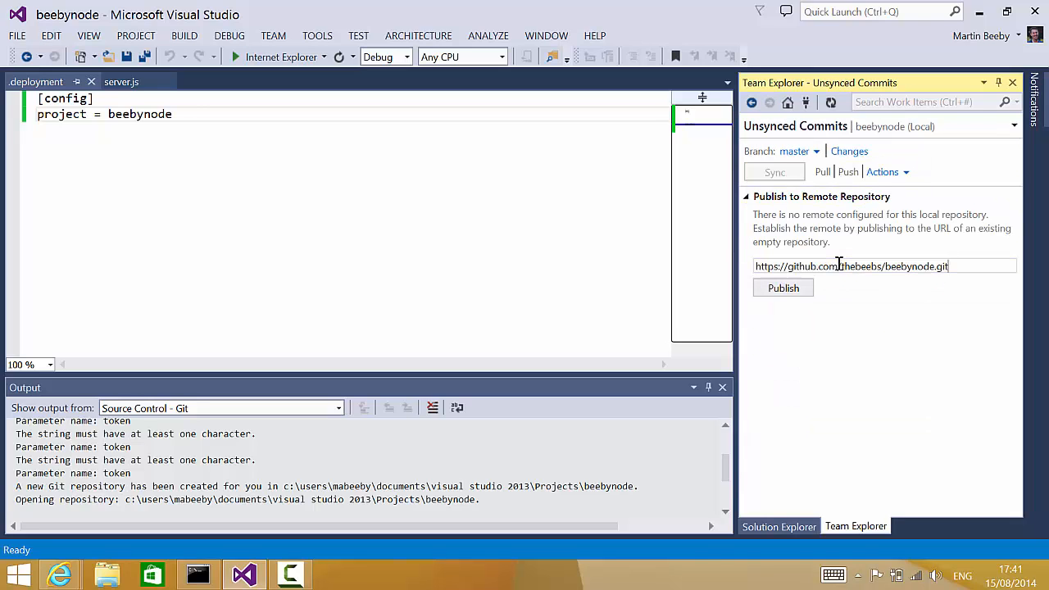
key(alt+Tab)
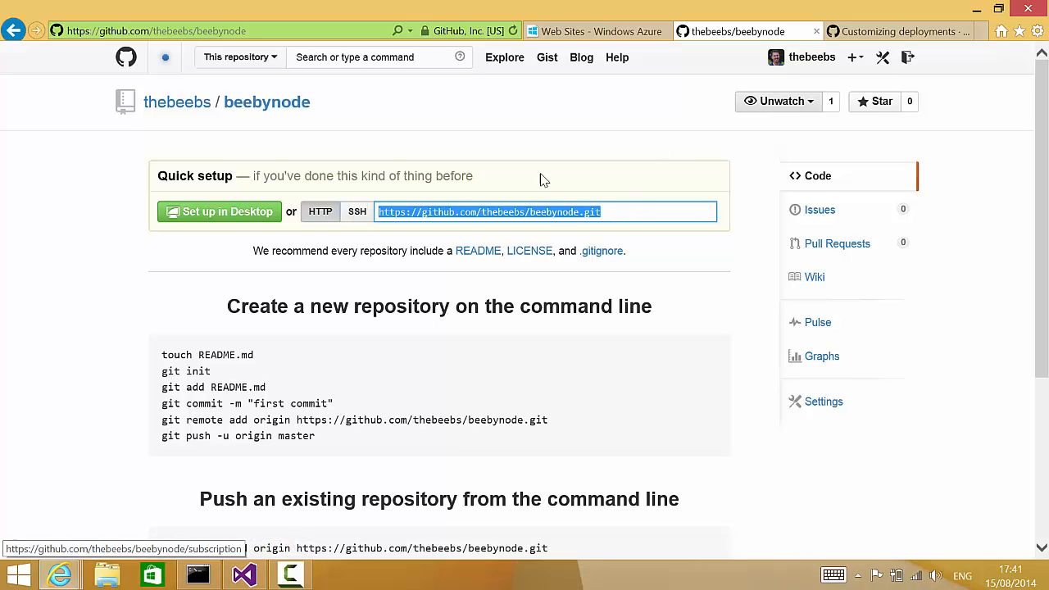
click(972, 6)
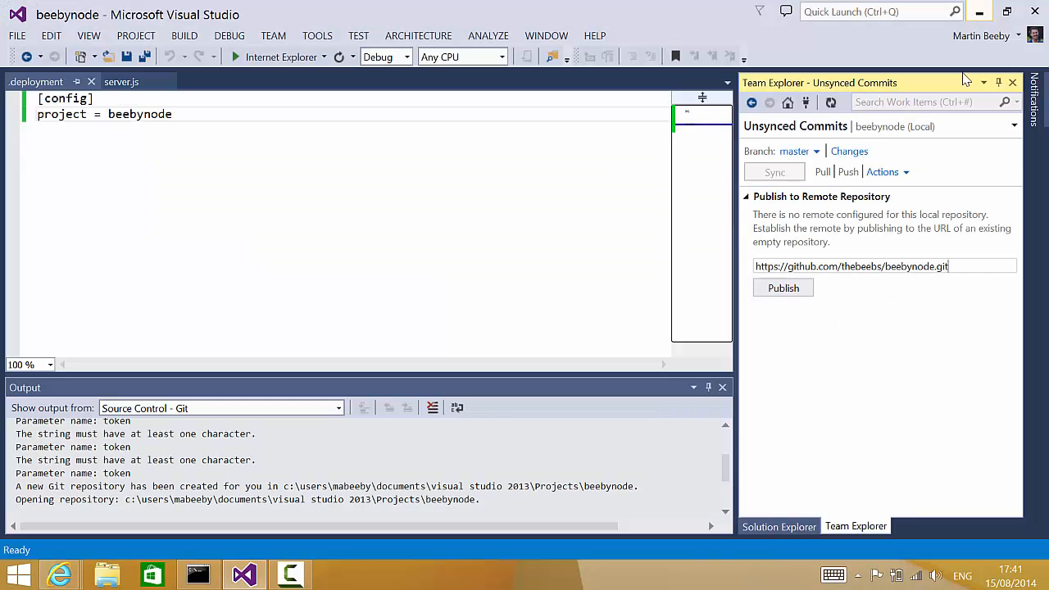
click(794, 289)
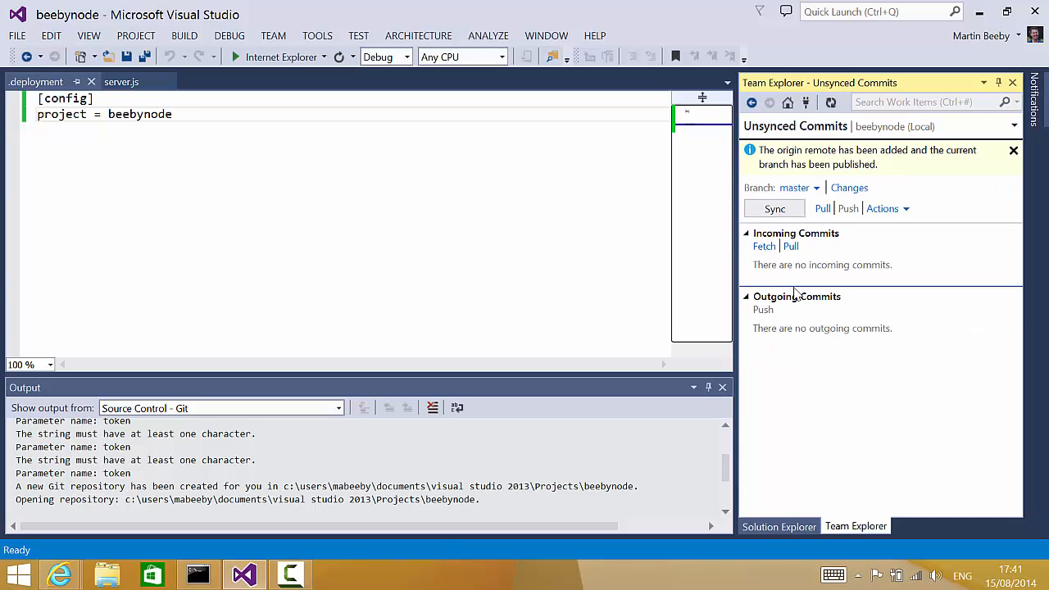
Sync the commits with the remote and refresh the beebynode repository's GitHub page in Internet Explorer.
click(774, 211)
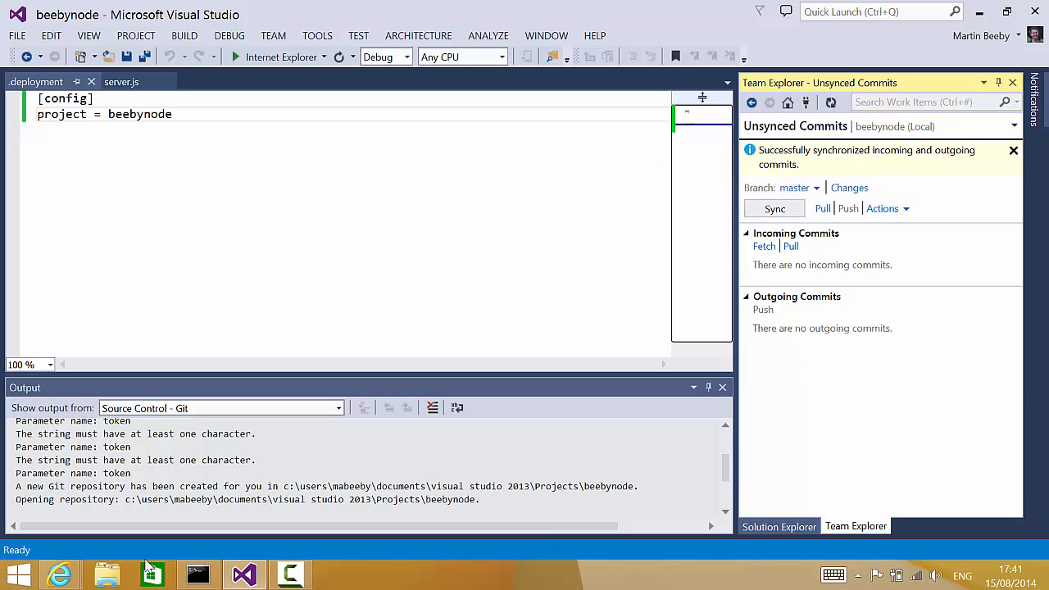
click(324, 507)
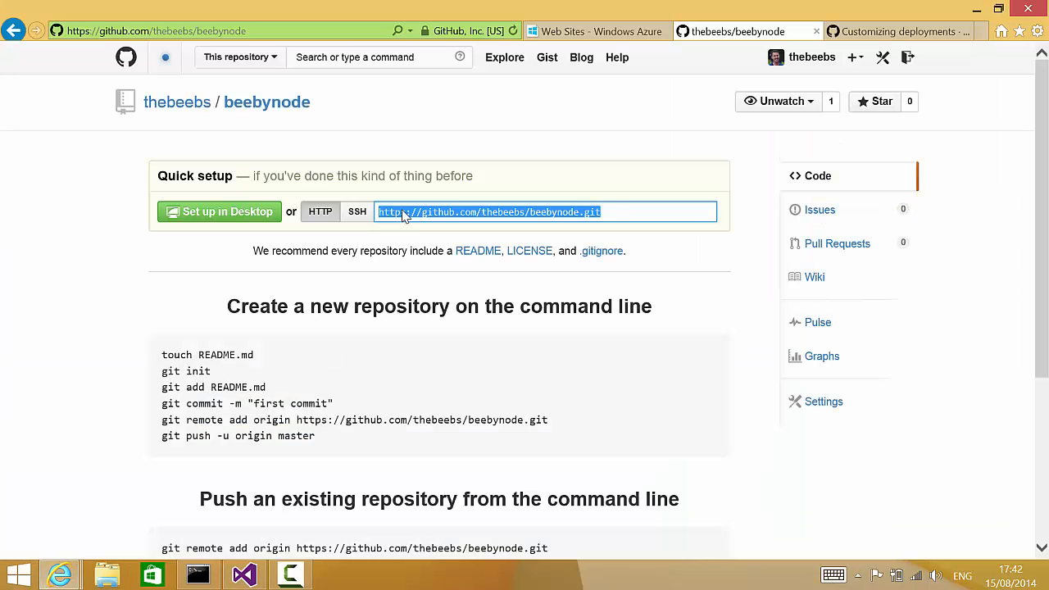
click(513, 32)
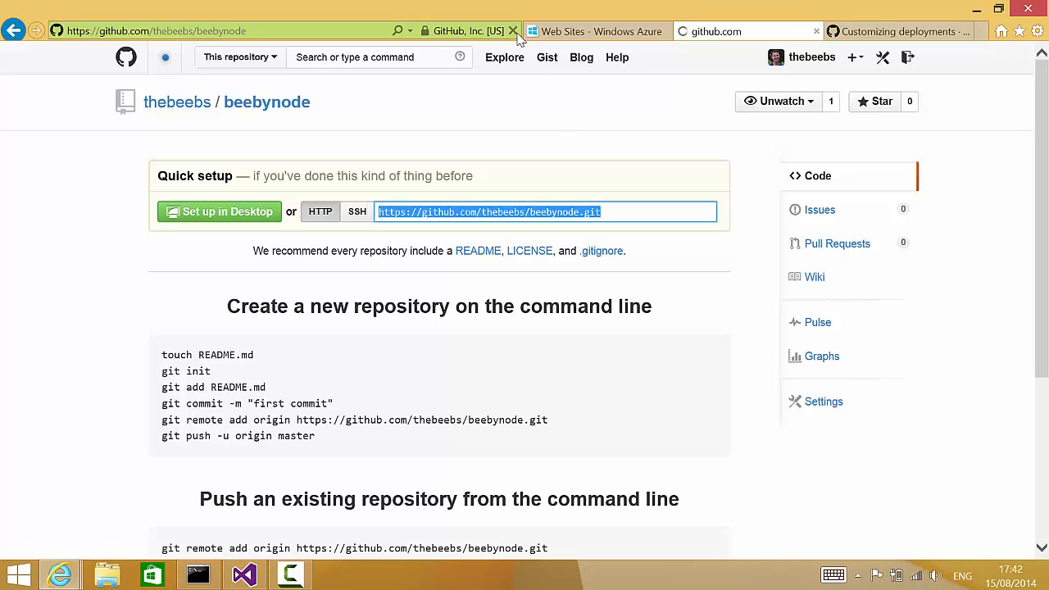
Switch back to Visual Studio and bring up the commit view for the .deployment file in Solution Items.
click(244, 576)
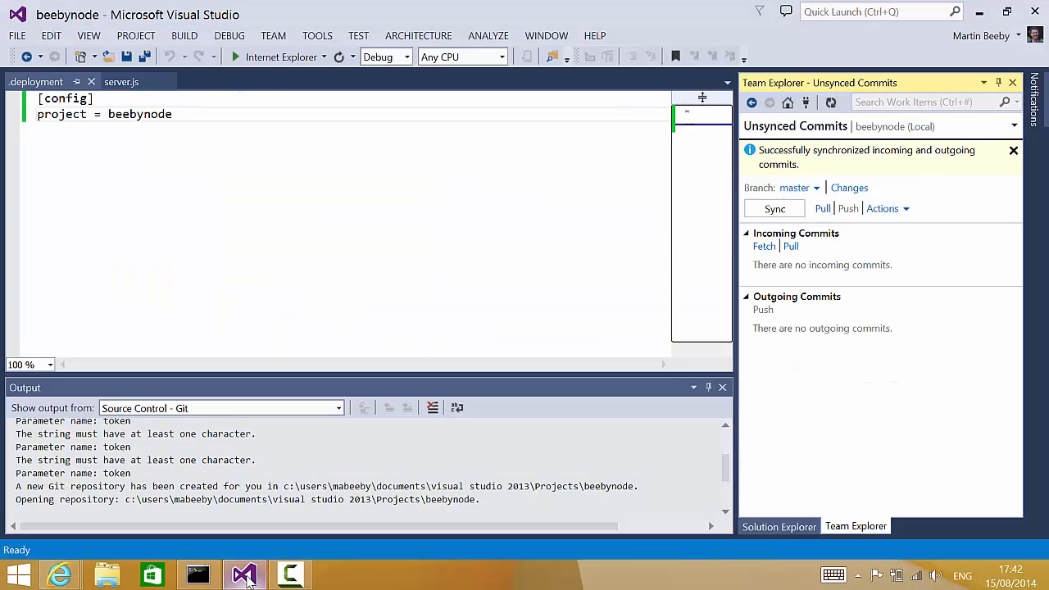
click(772, 525)
click(815, 180)
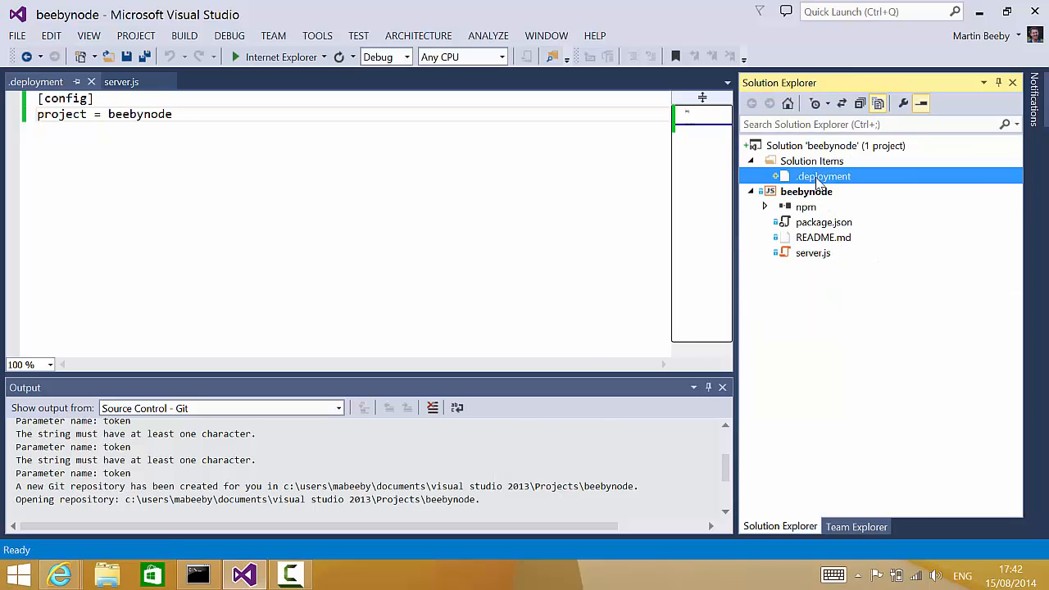
right_click(814, 180)
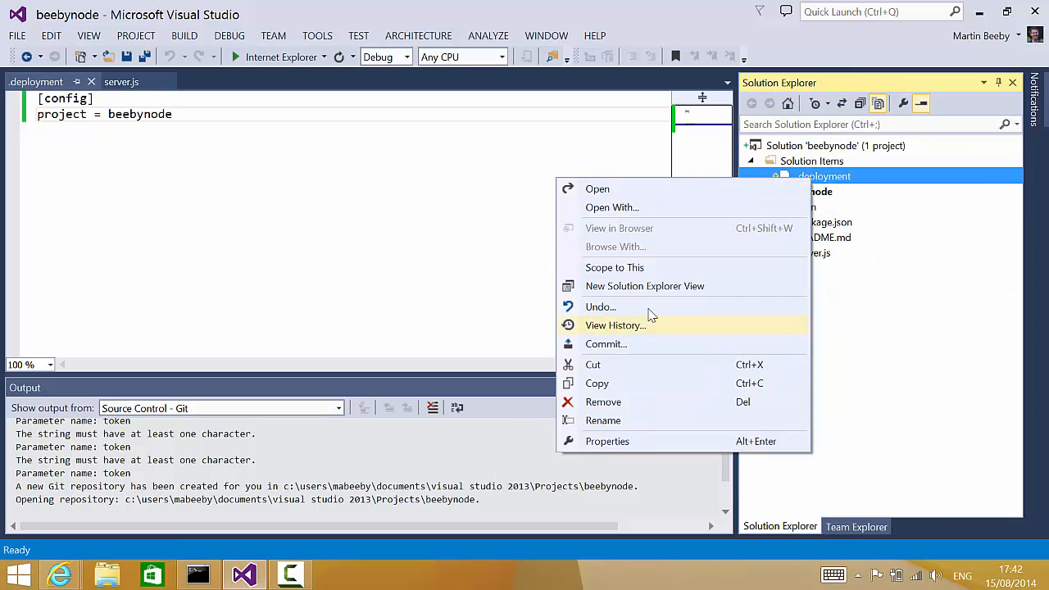
click(798, 164)
right_click(803, 177)
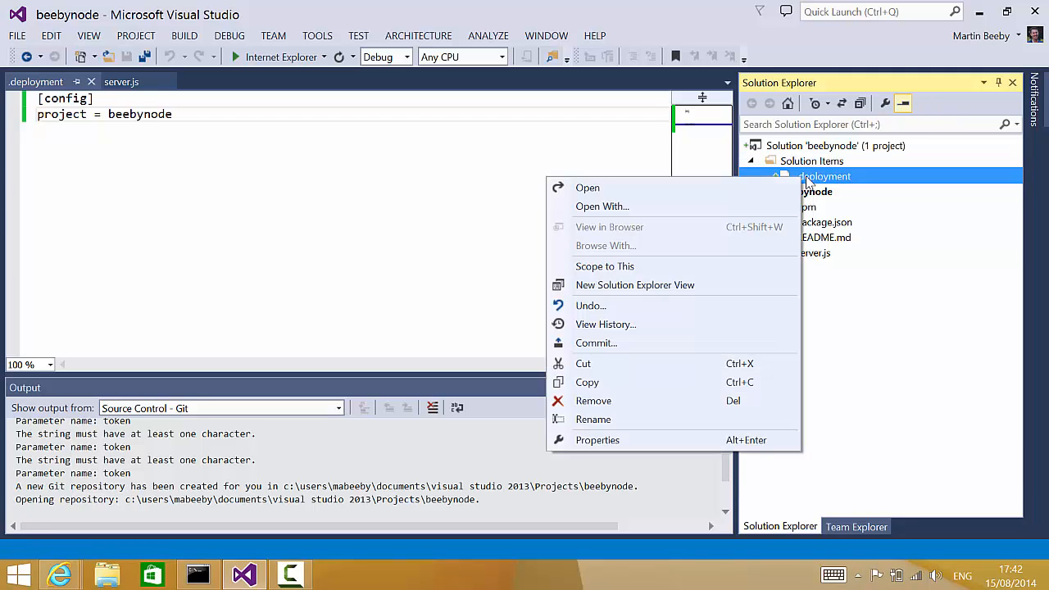
click(623, 344)
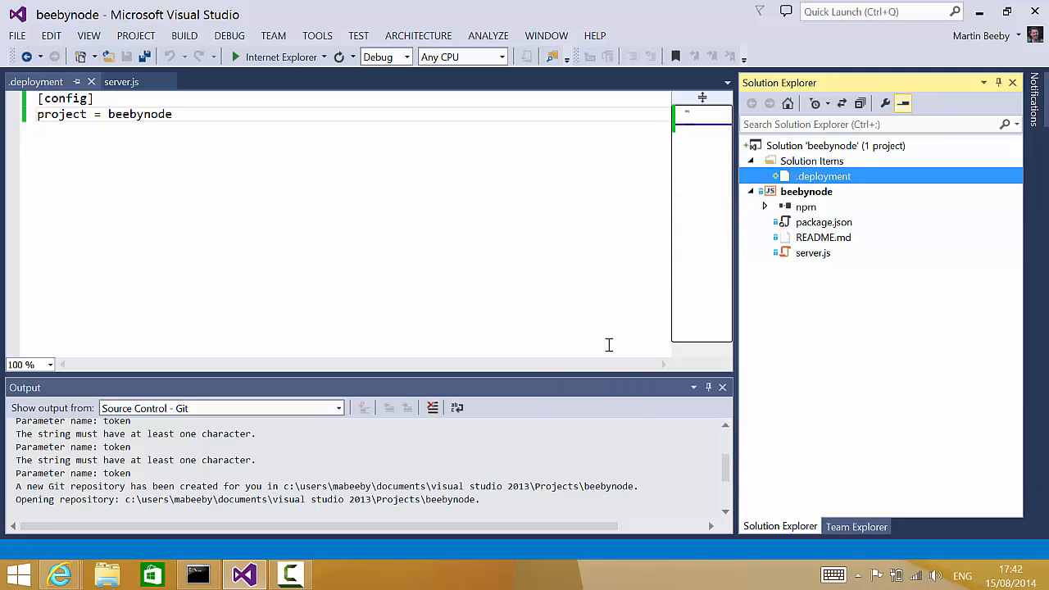
Commit the .deployment file with the message "Adding Deployment file" and sync the commit with the remote.
click(810, 170)
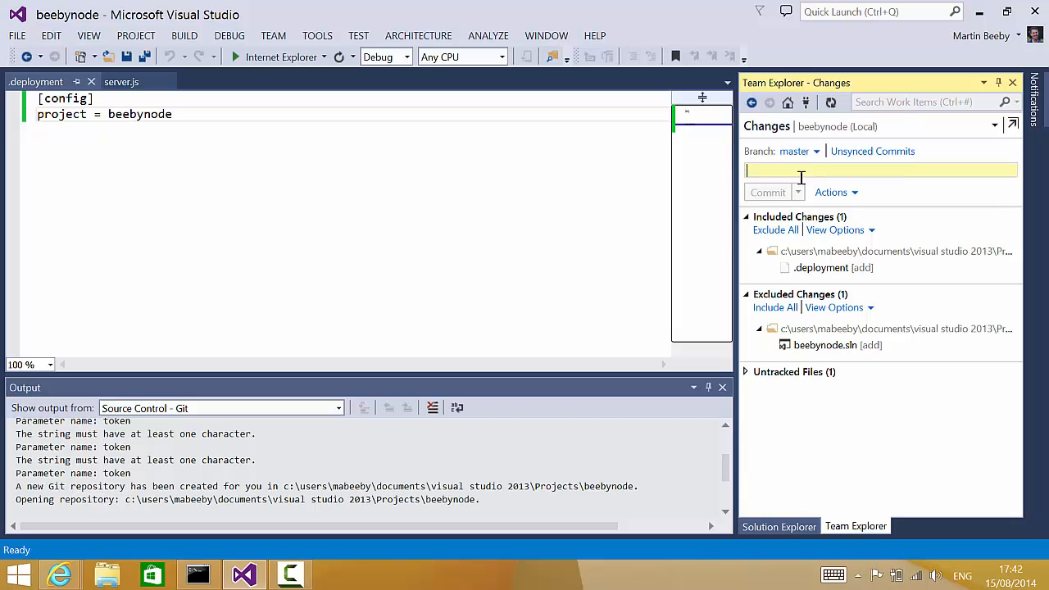
text(Adding Deployment f)
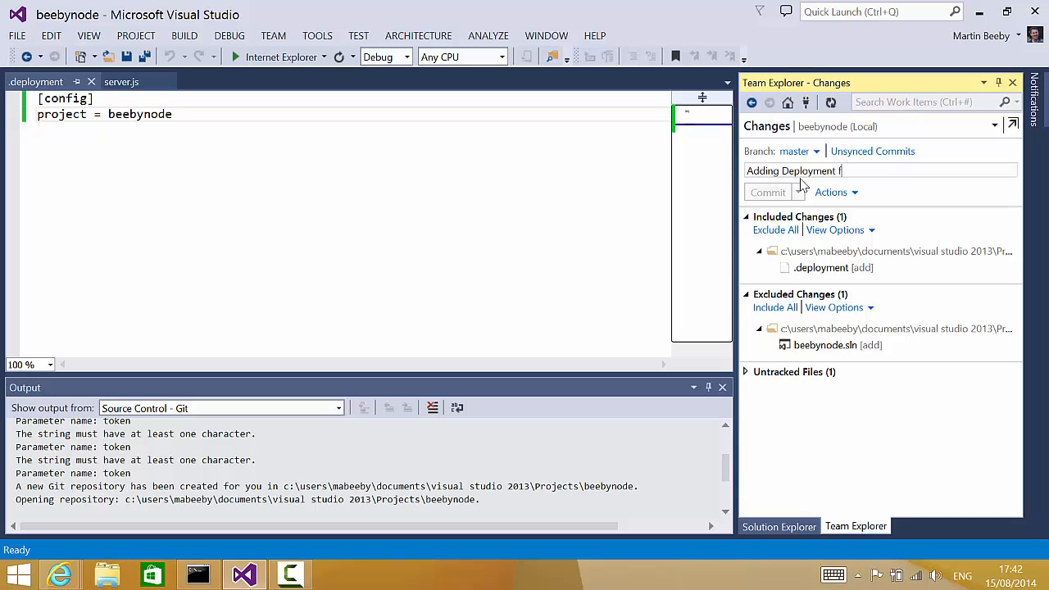
text(ile)
click(770, 194)
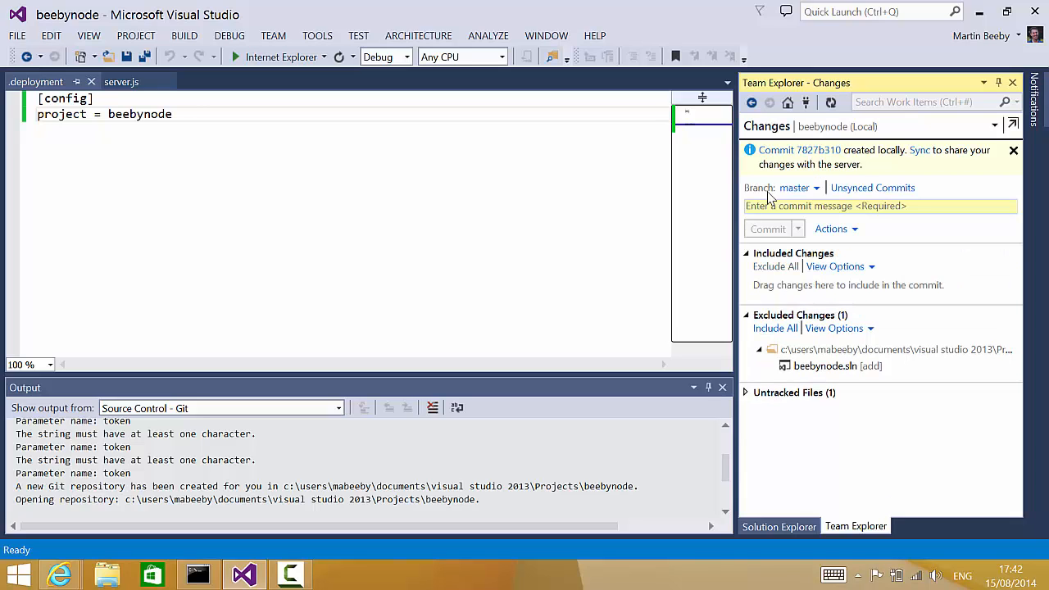
click(918, 152)
click(775, 173)
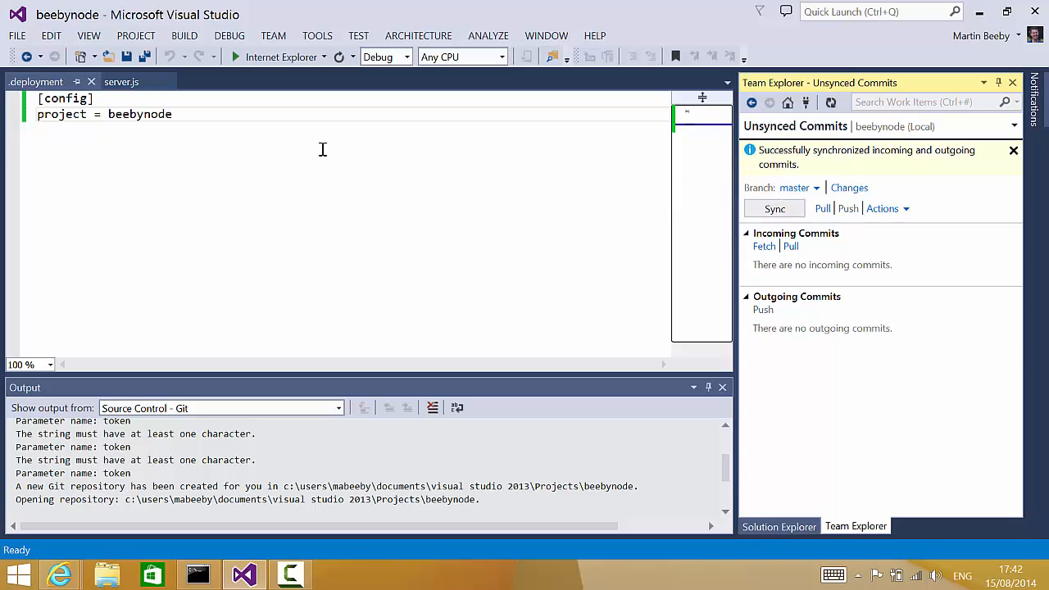
drag(321, 149, 15, 104)
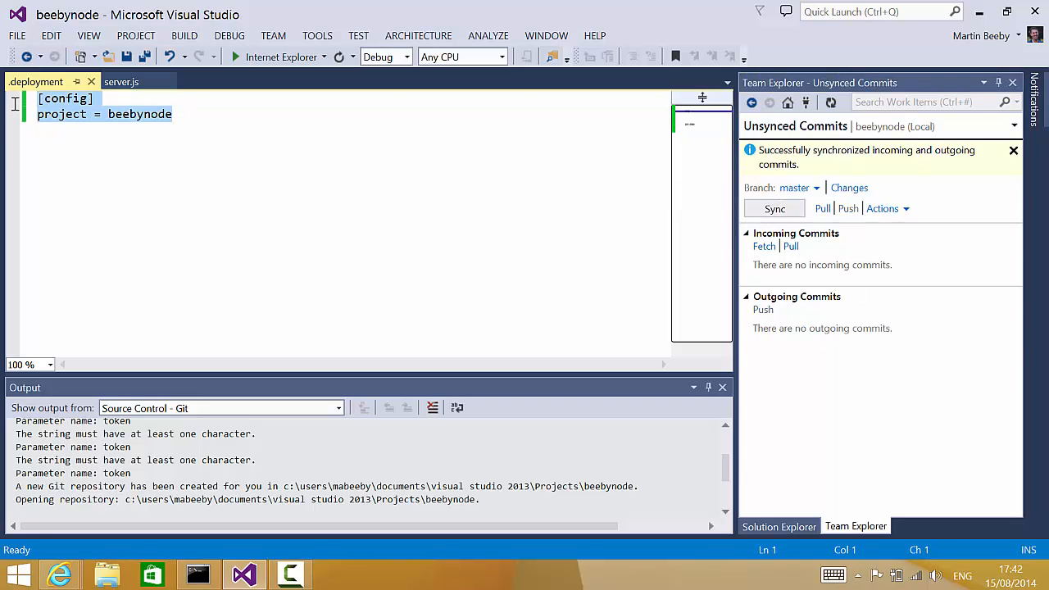
click(58, 130)
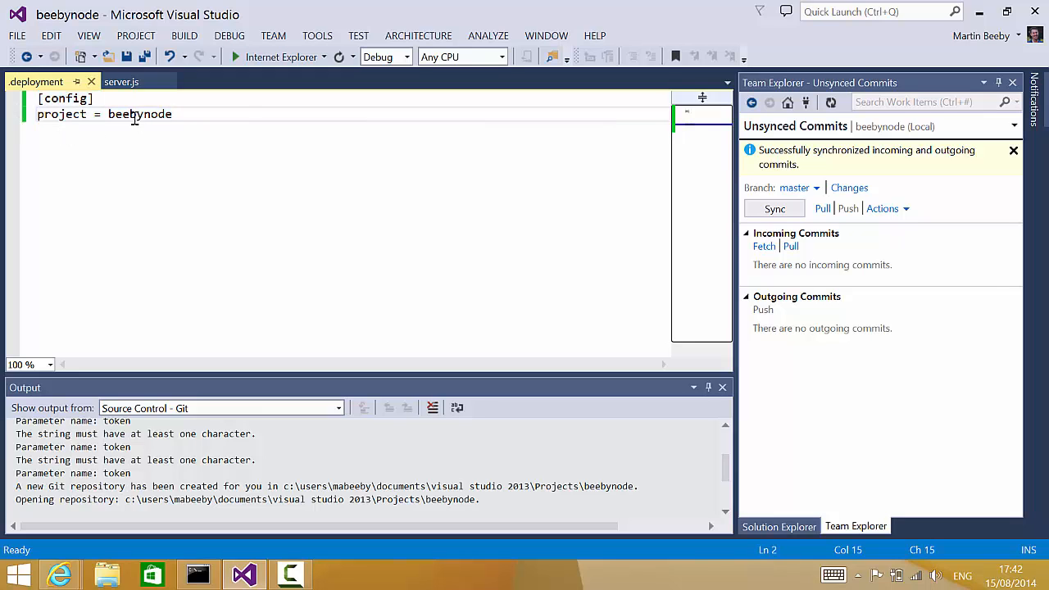
double_click(135, 115)
Refresh the beebynode repository on GitHub in Internet Explorer and check its root files and the contents of the beebynode folder.
mouse_move(60, 574)
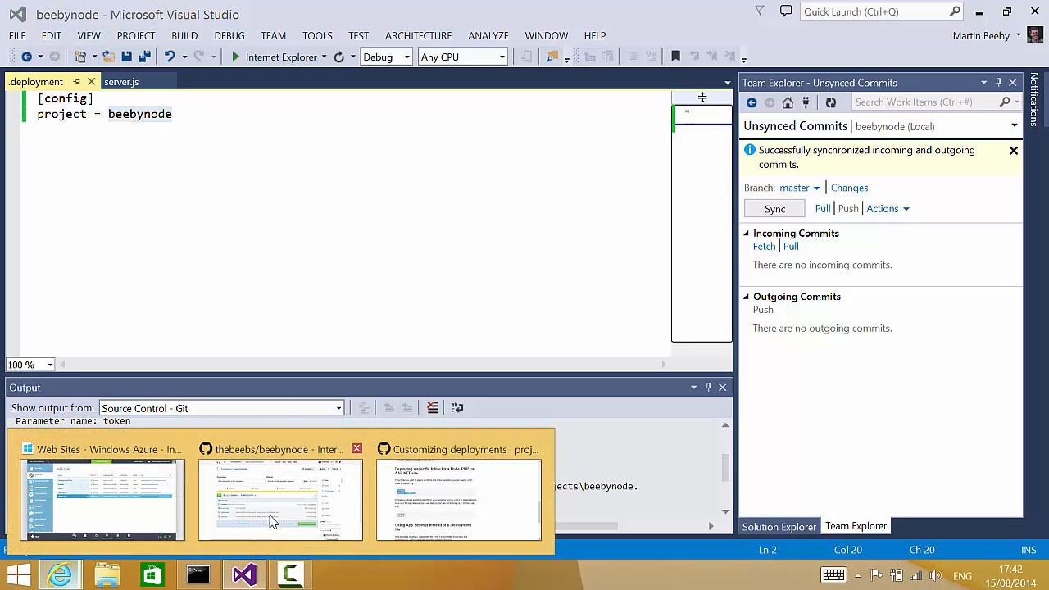
click(270, 496)
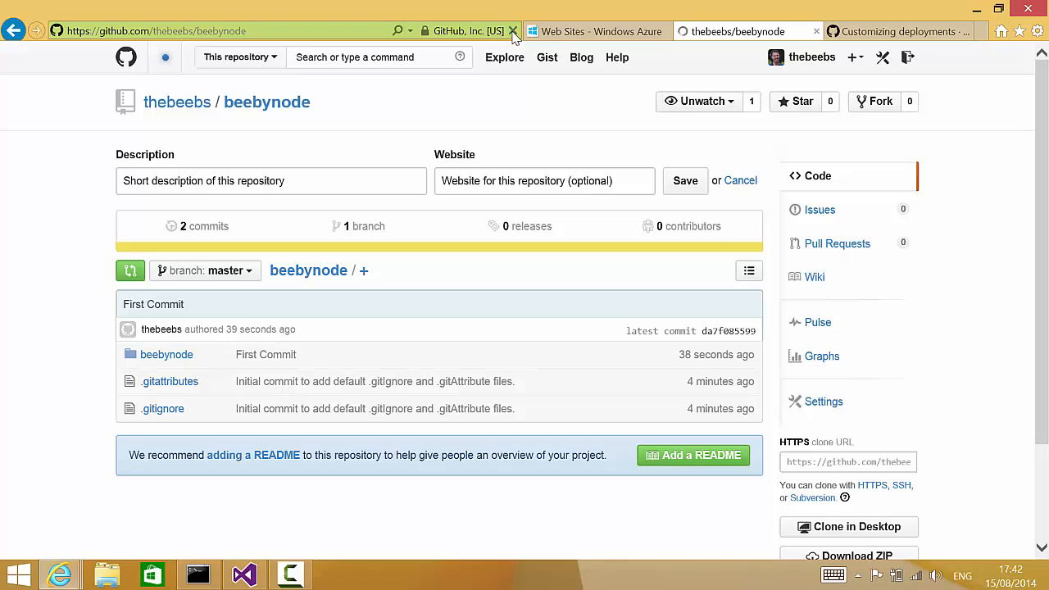
click(512, 33)
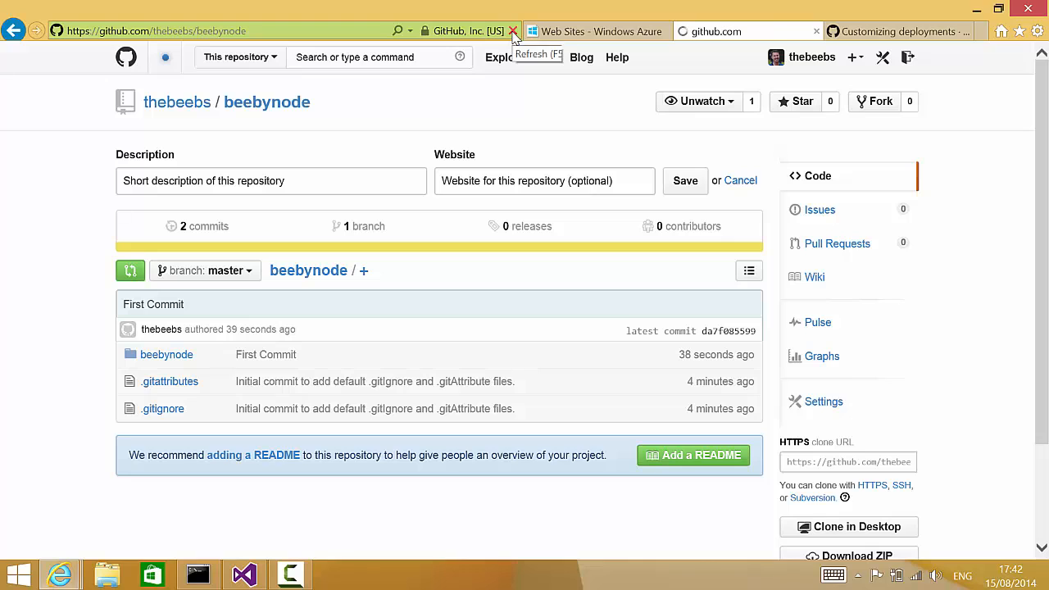
click(174, 361)
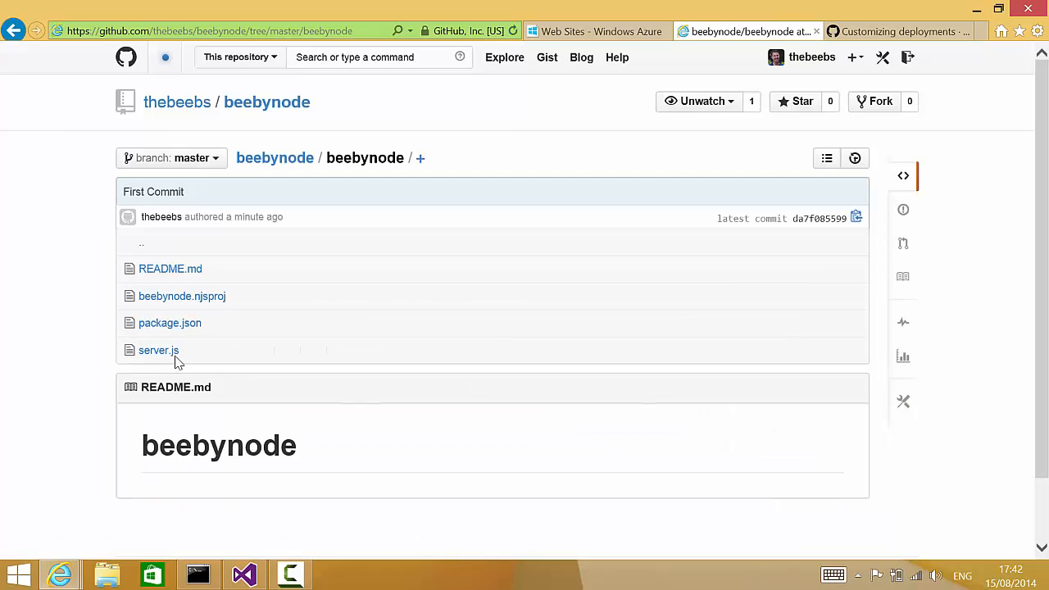
click(14, 30)
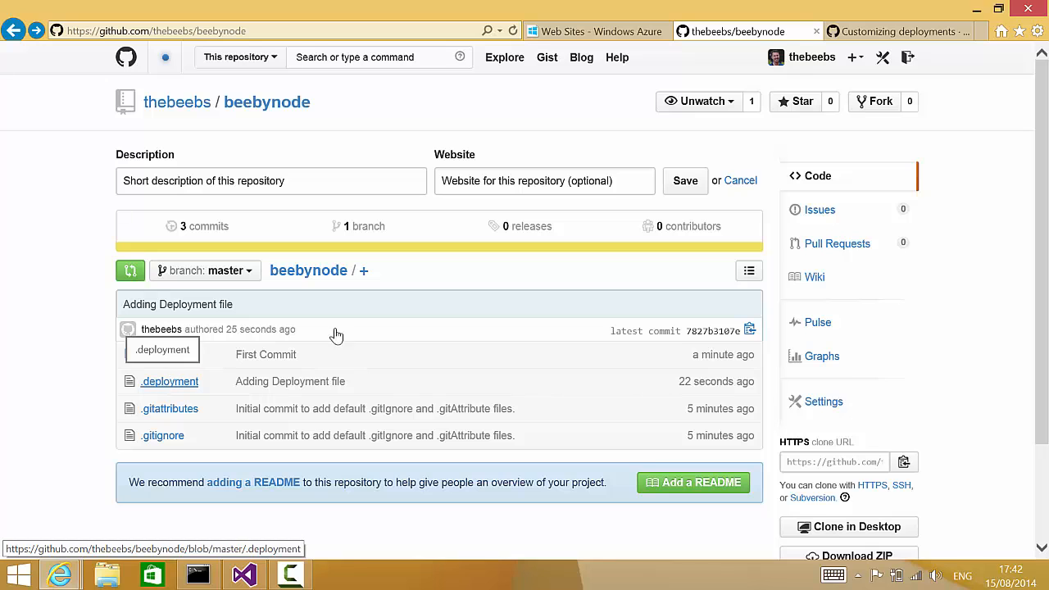
Open the beebynode web site in the Azure portal and set up deployment from source control with GitHub as the source.
click(627, 33)
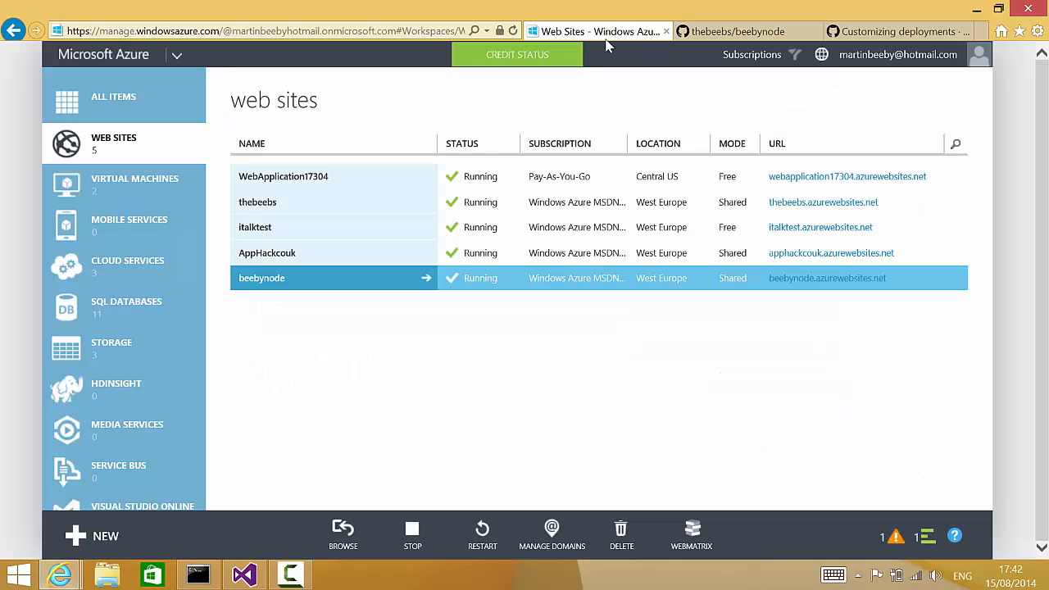
click(372, 277)
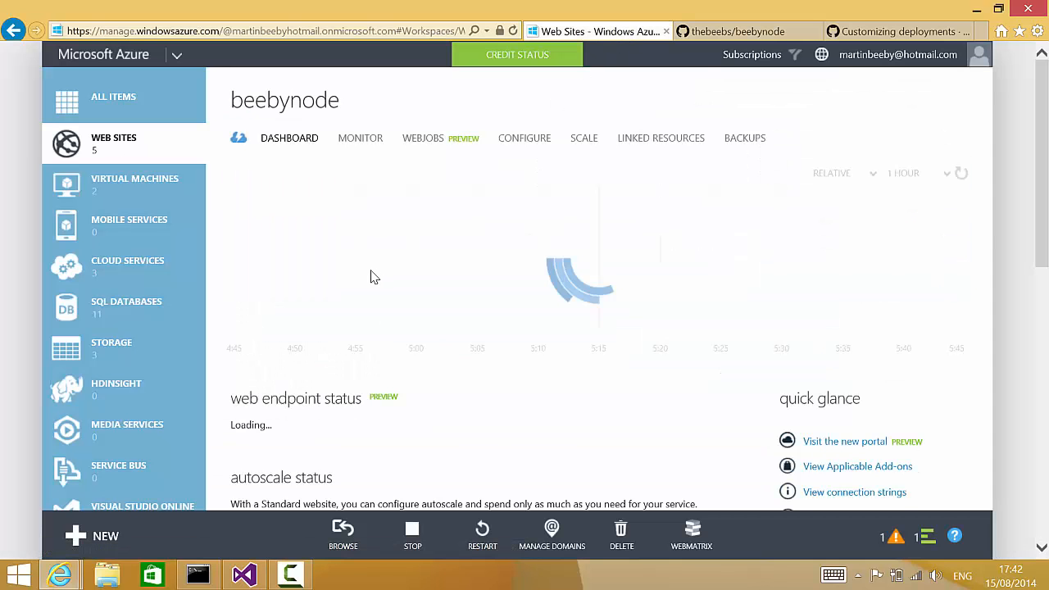
scroll(819, 262, down, 4)
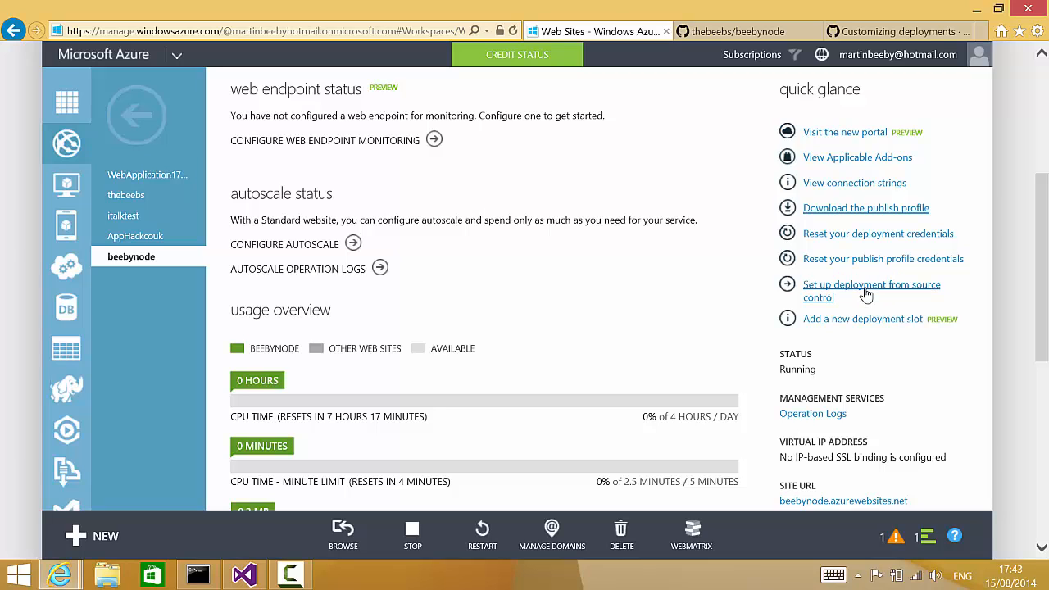
click(865, 294)
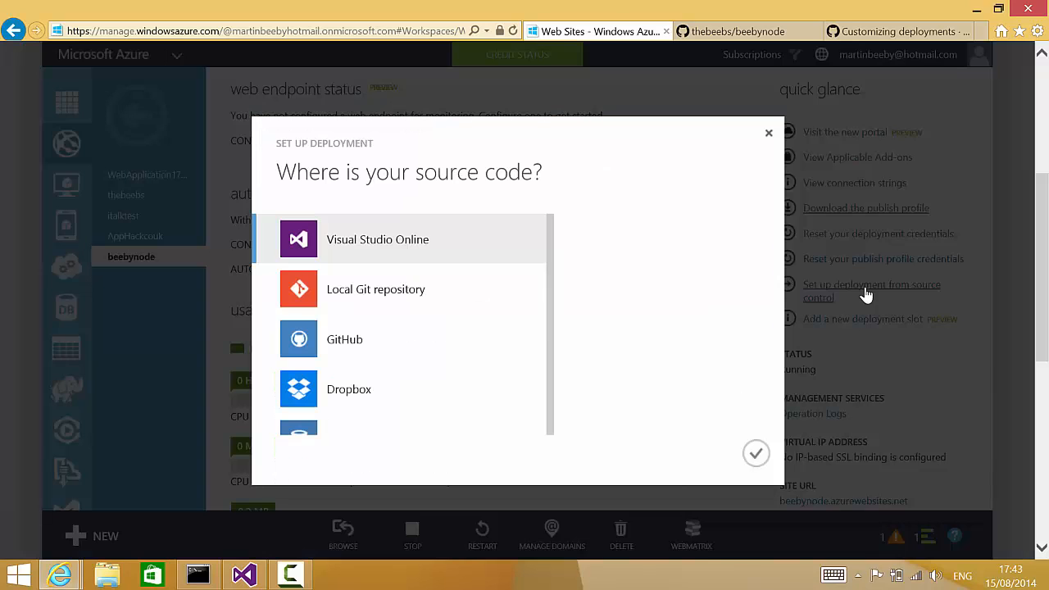
click(391, 352)
click(752, 453)
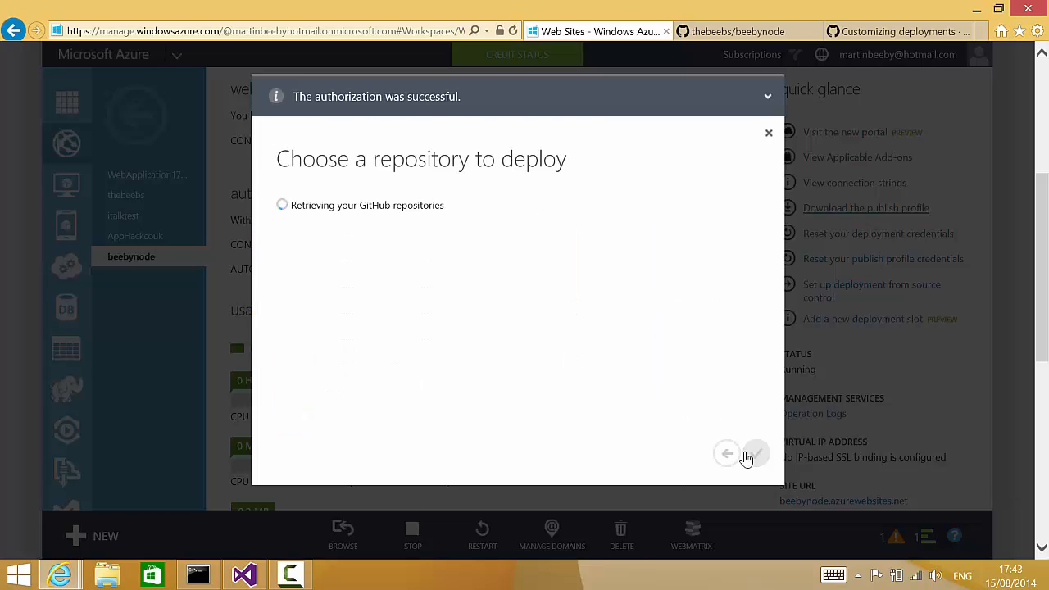
Choose the beebynode repository with the master branch as the one to deploy and confirm the link.
click(511, 227)
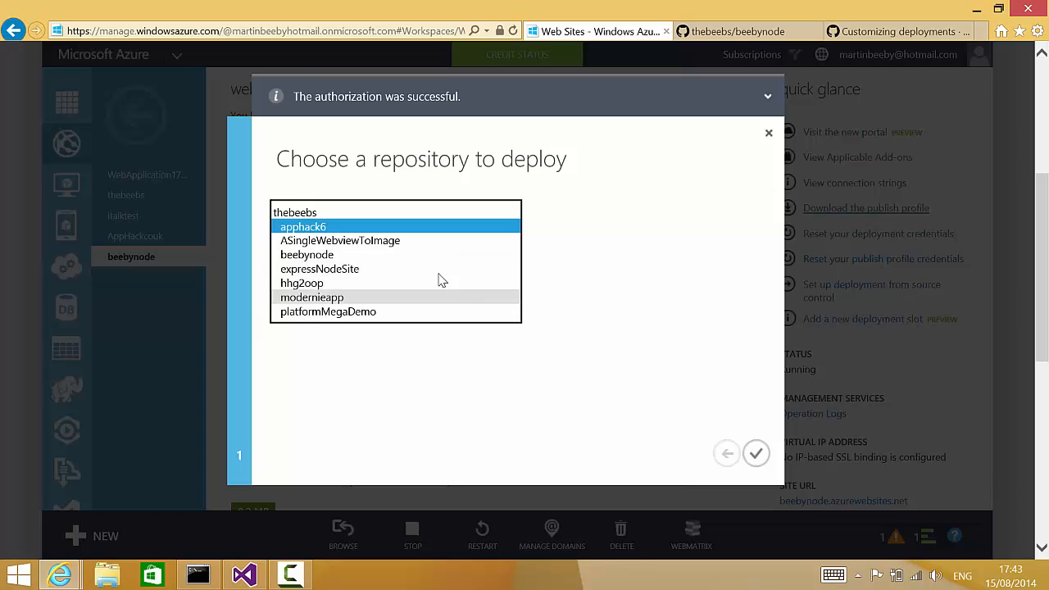
click(380, 256)
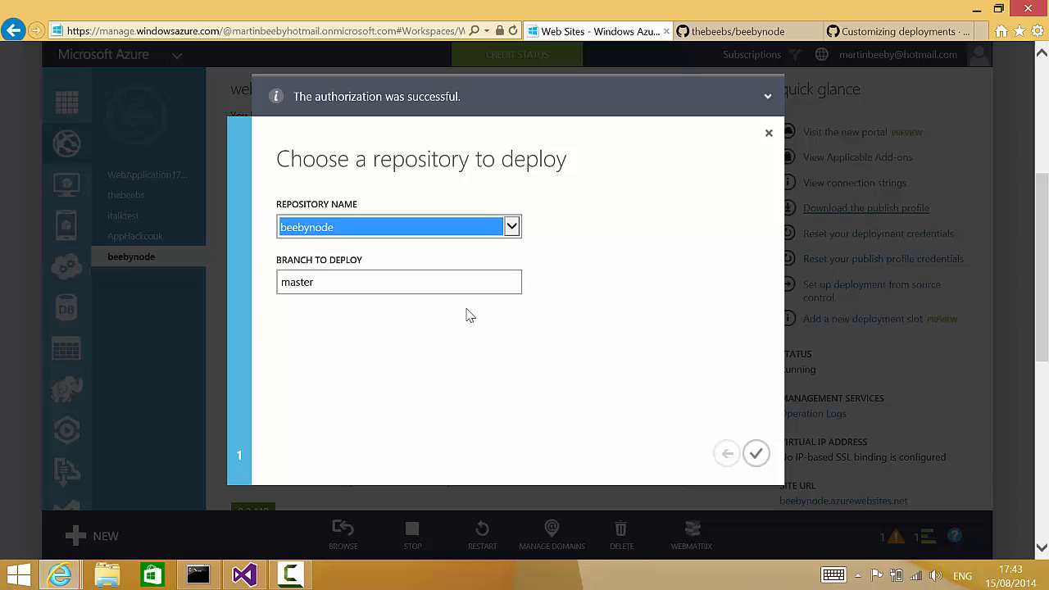
click(754, 453)
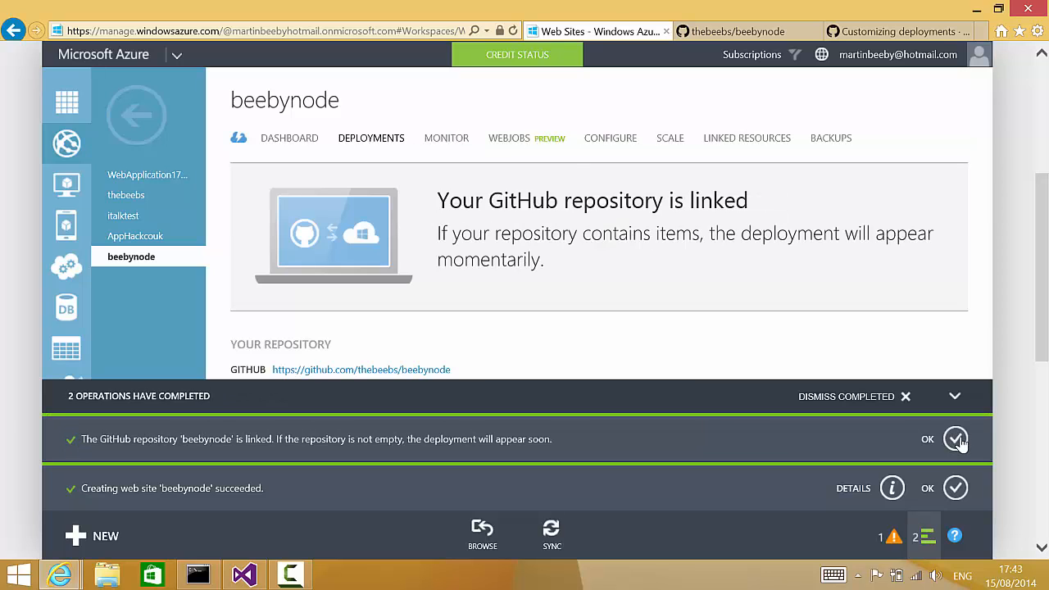
Dismiss the completed operation notifications and open the live beebynode site from the web sites list.
click(956, 440)
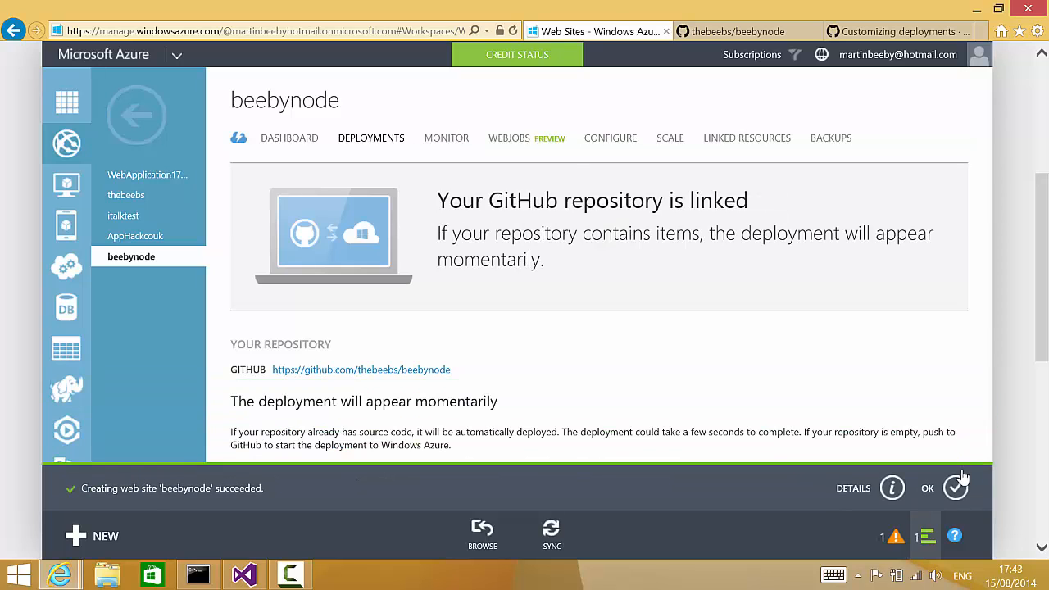
click(956, 490)
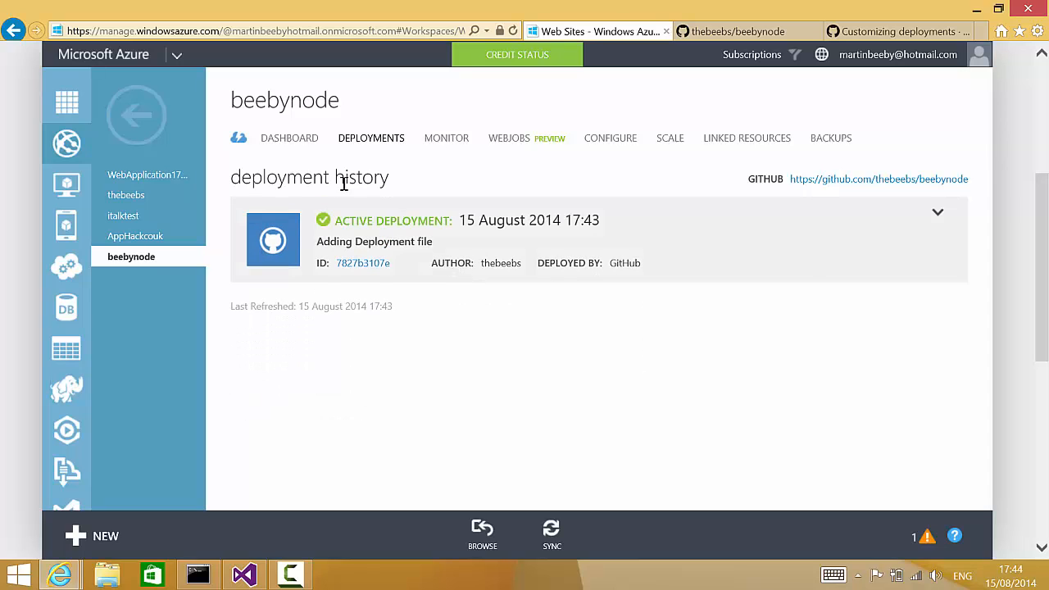
click(153, 123)
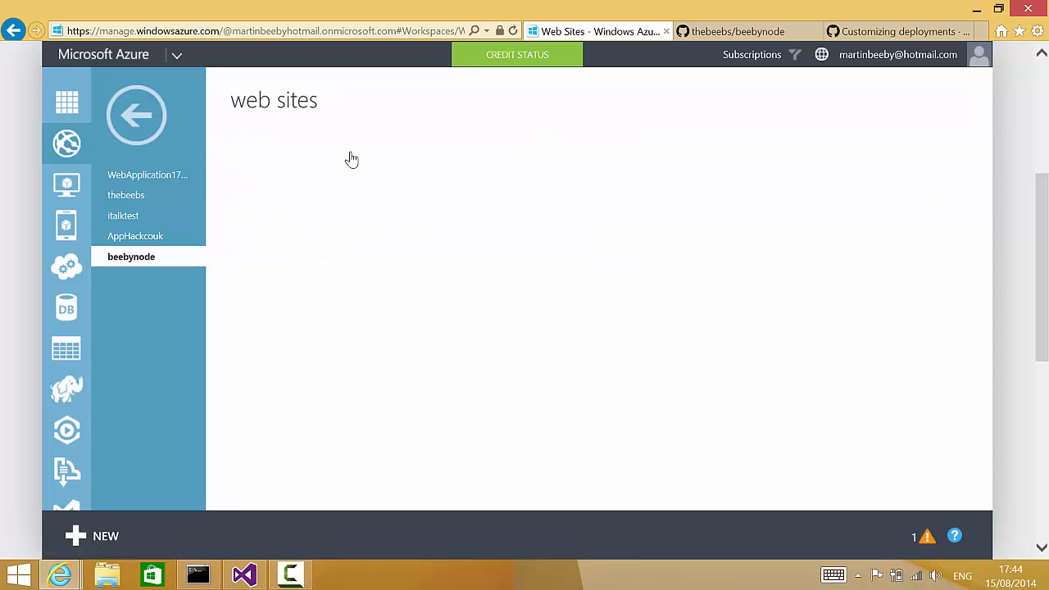
click(817, 279)
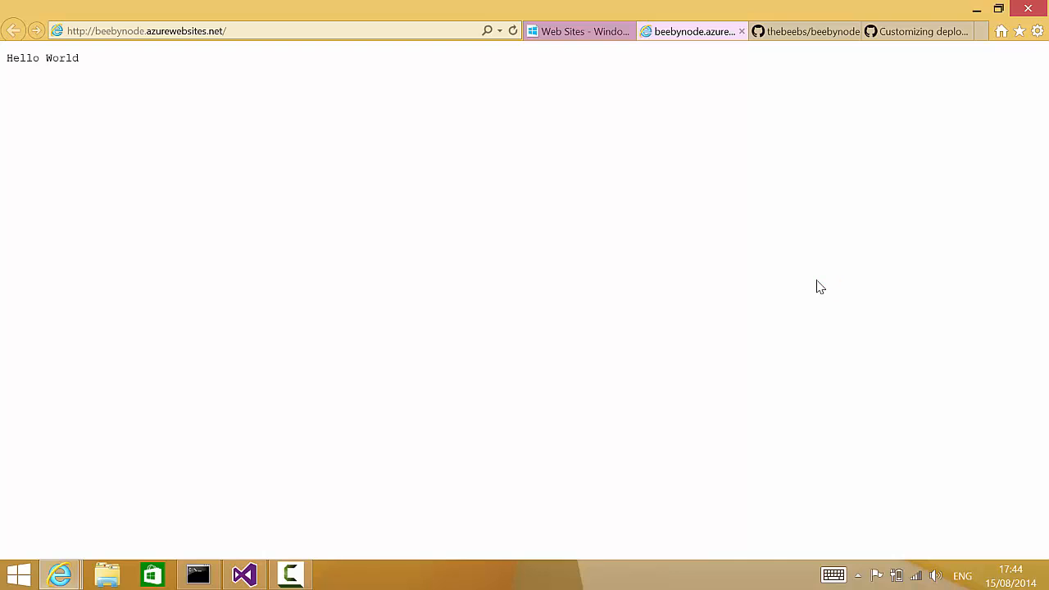
Switch to Visual Studio, change the response text in server.js to "Hello PEOPLE" and save the file.
click(251, 565)
click(777, 526)
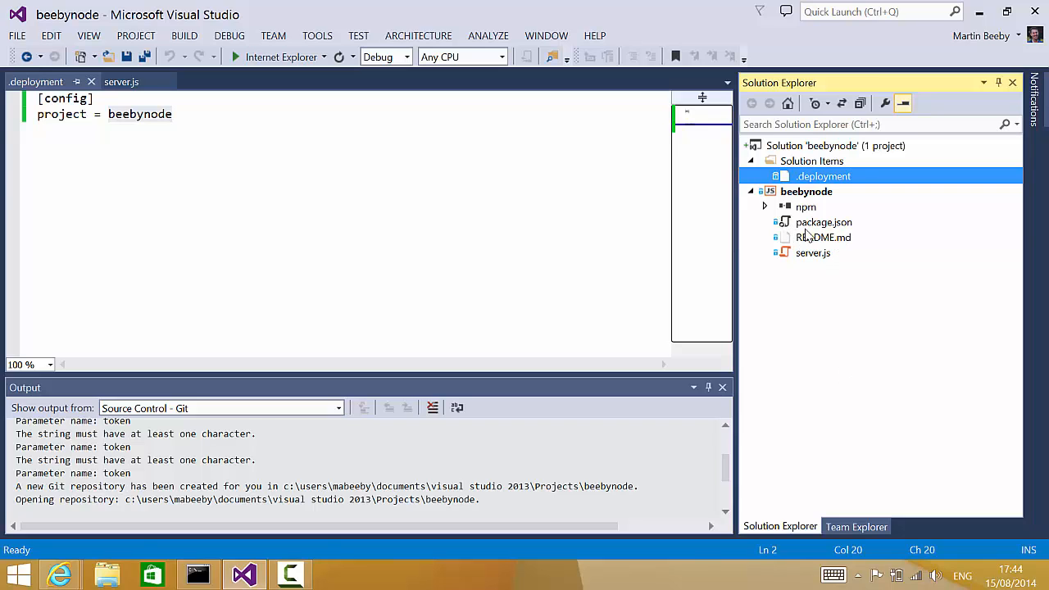
double_click(811, 252)
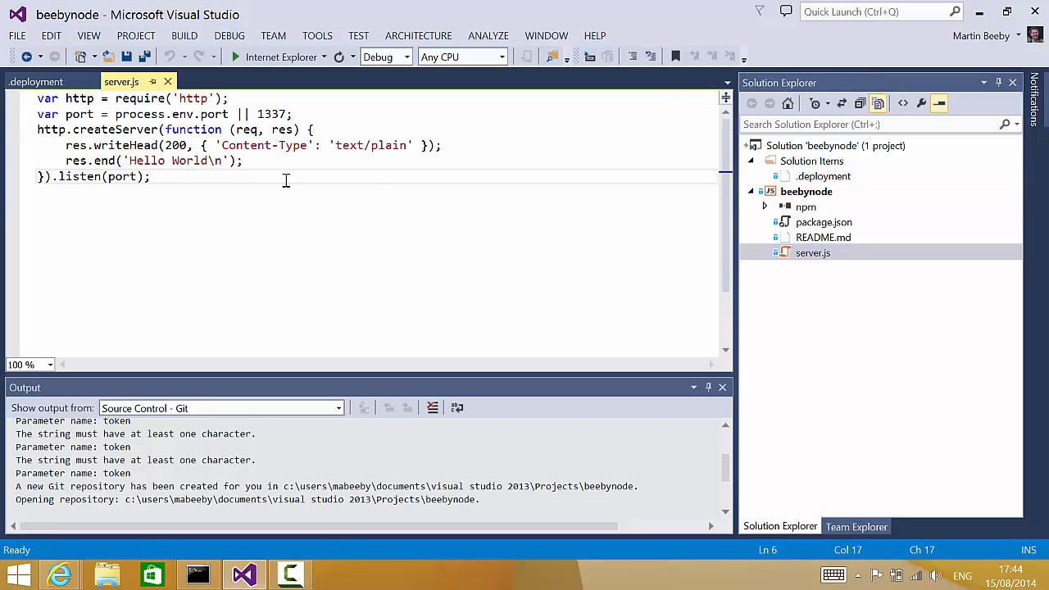
double_click(187, 161)
text(PEOPLE)
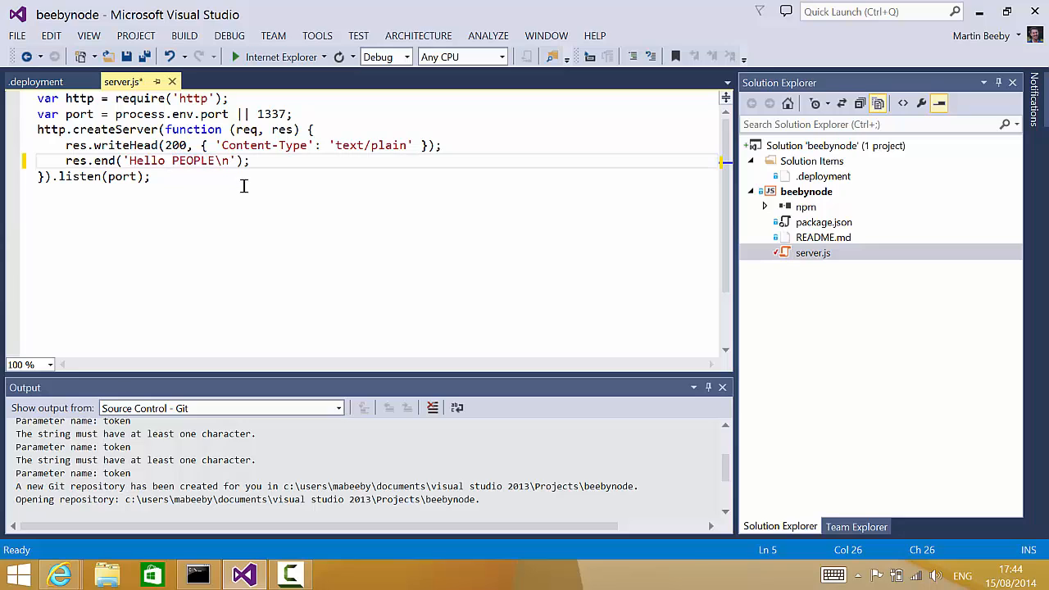
double_click(194, 160)
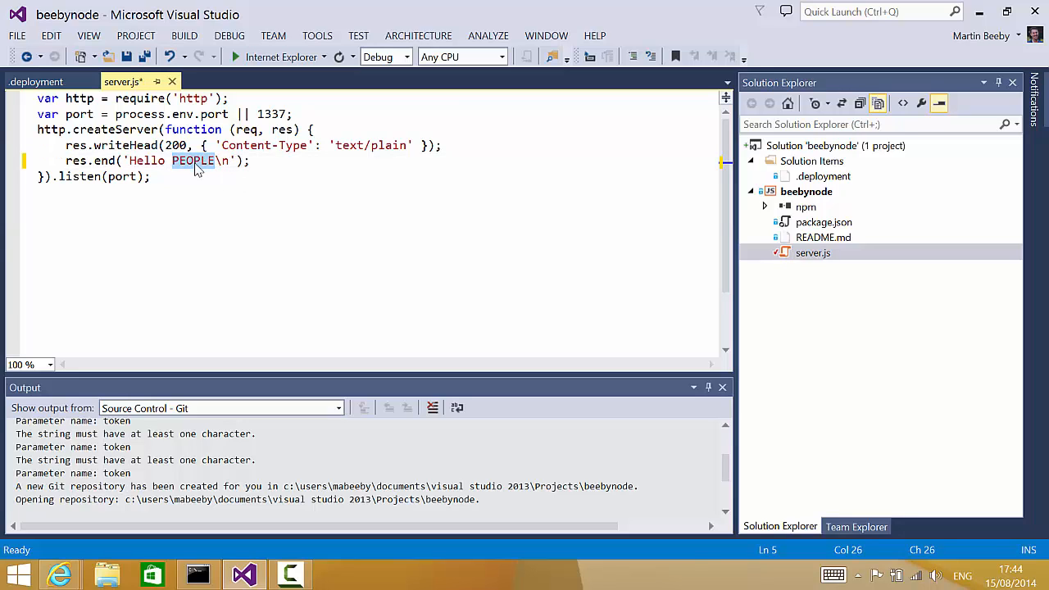
click(192, 174)
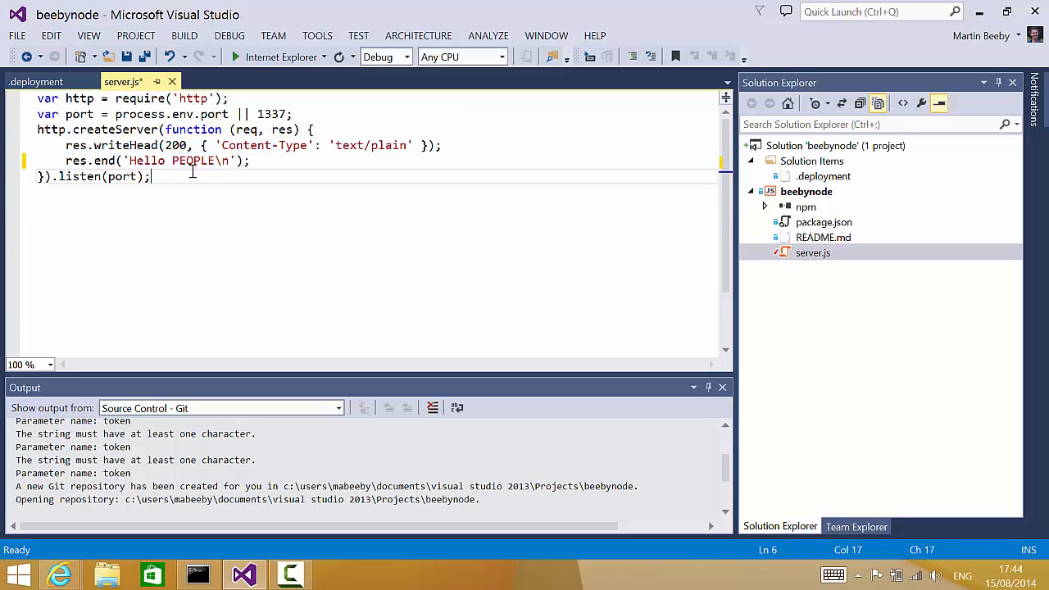
click(17, 35)
click(50, 150)
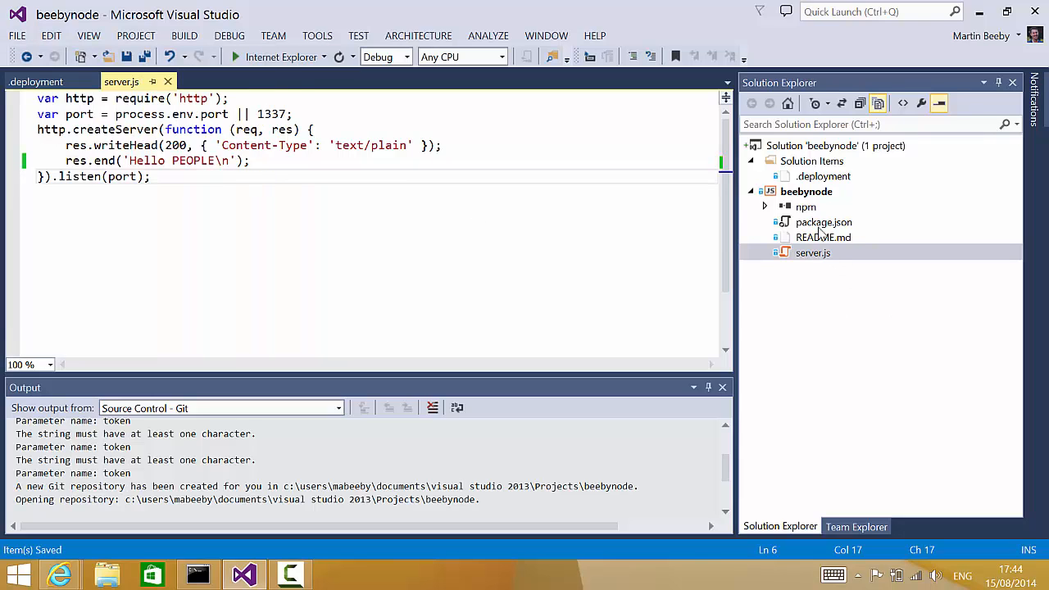
Commit server.js with the message "Changed from world to PEOPLE" and sync the commit with the remote.
right_click(819, 253)
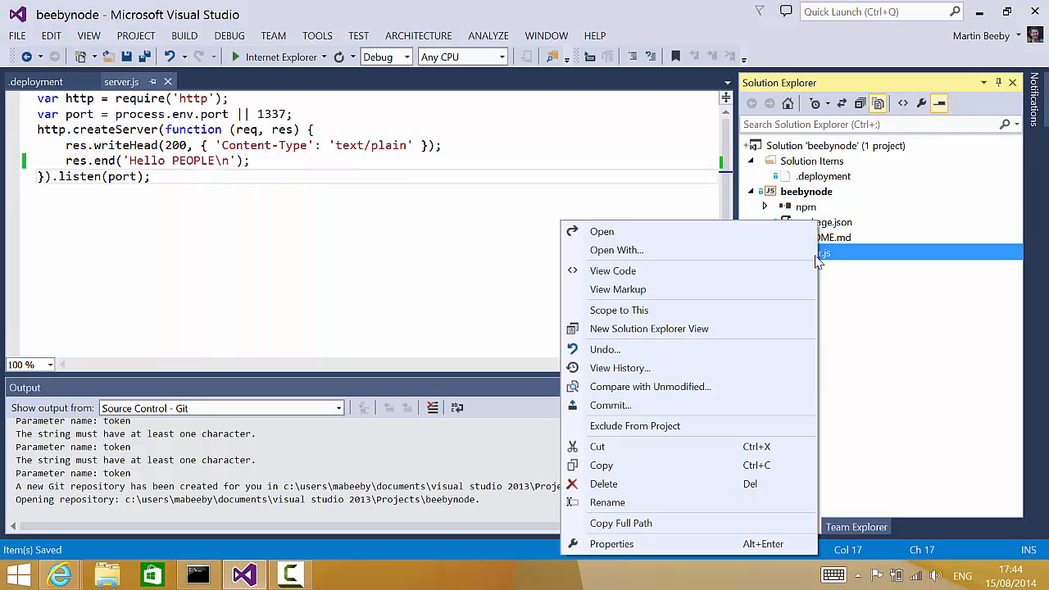
click(668, 408)
click(867, 172)
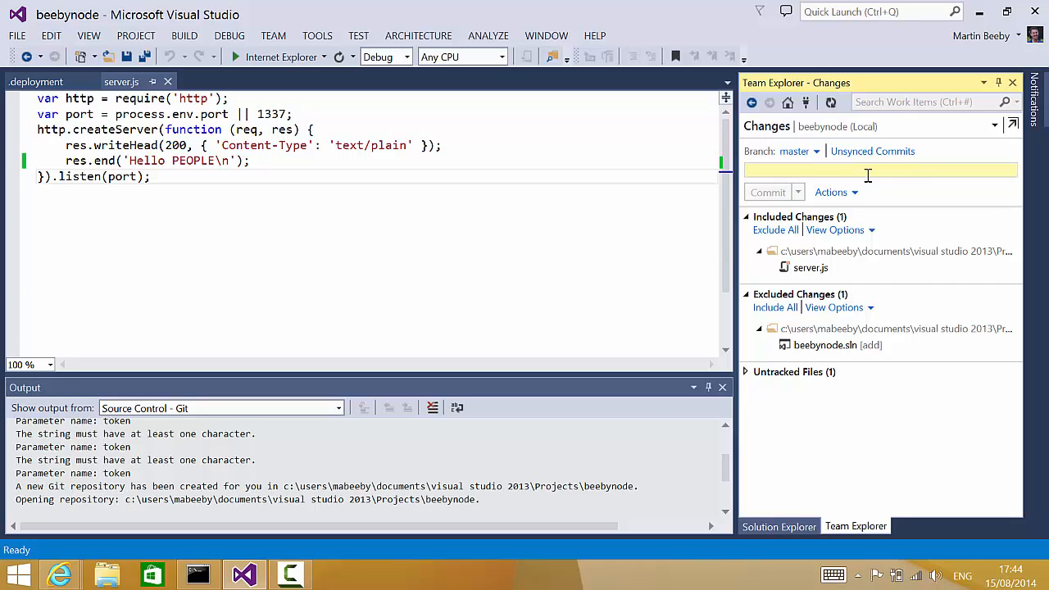
text(Changed from world to PEOPLE)
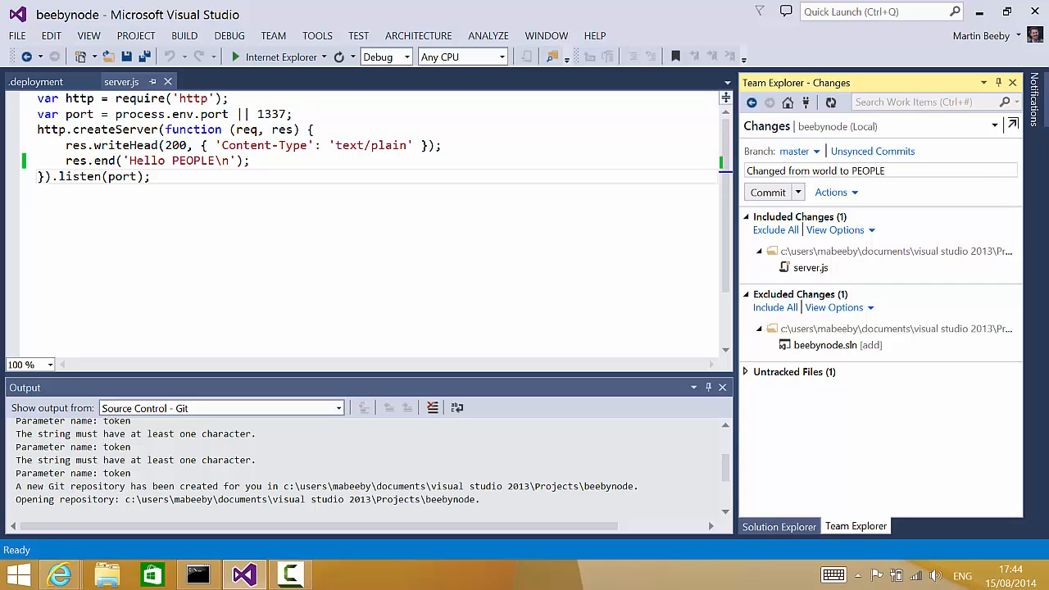
click(767, 192)
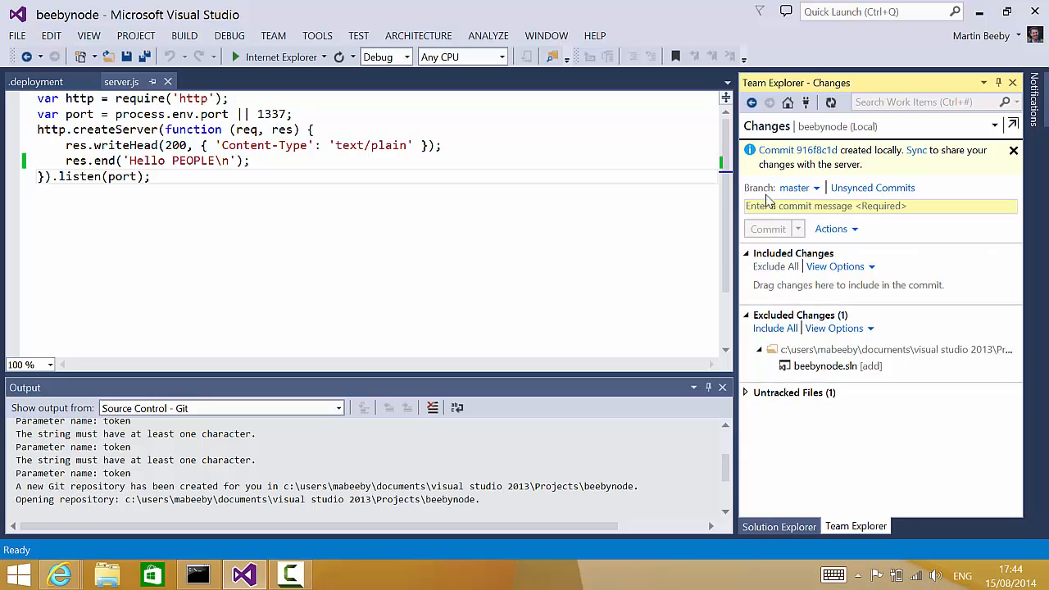
click(915, 151)
click(770, 174)
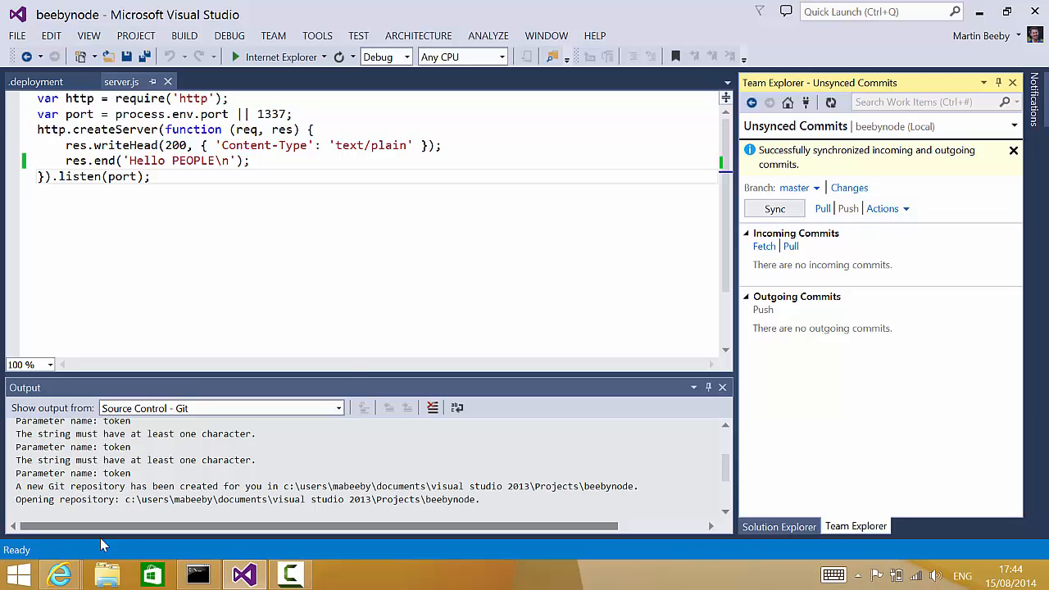
Switch to the Azure portal in Internet Explorer and check the deployment history of the beebynode web site.
mouse_move(59, 573)
click(126, 513)
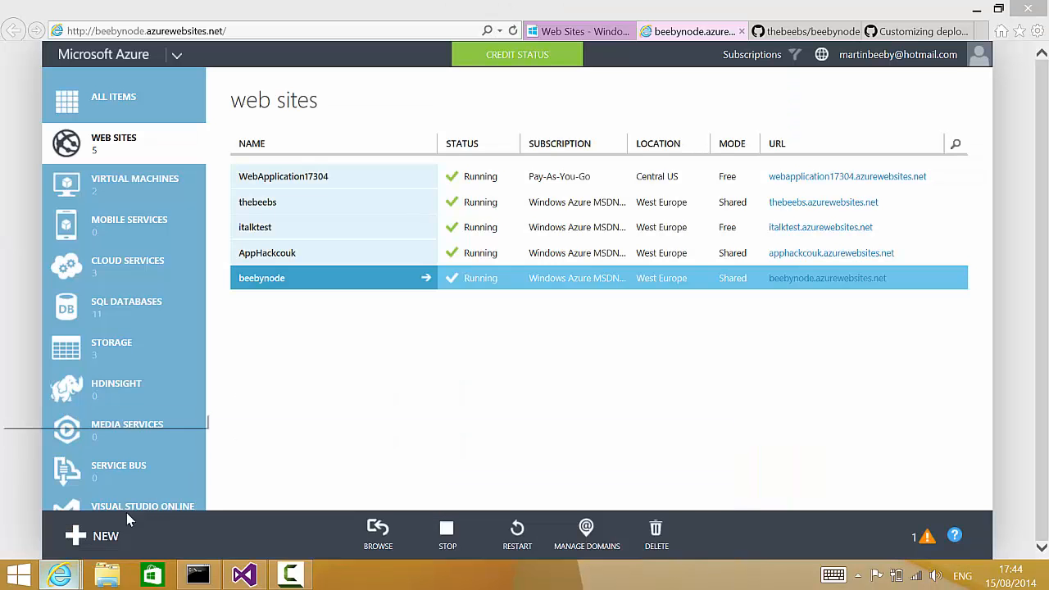
click(278, 289)
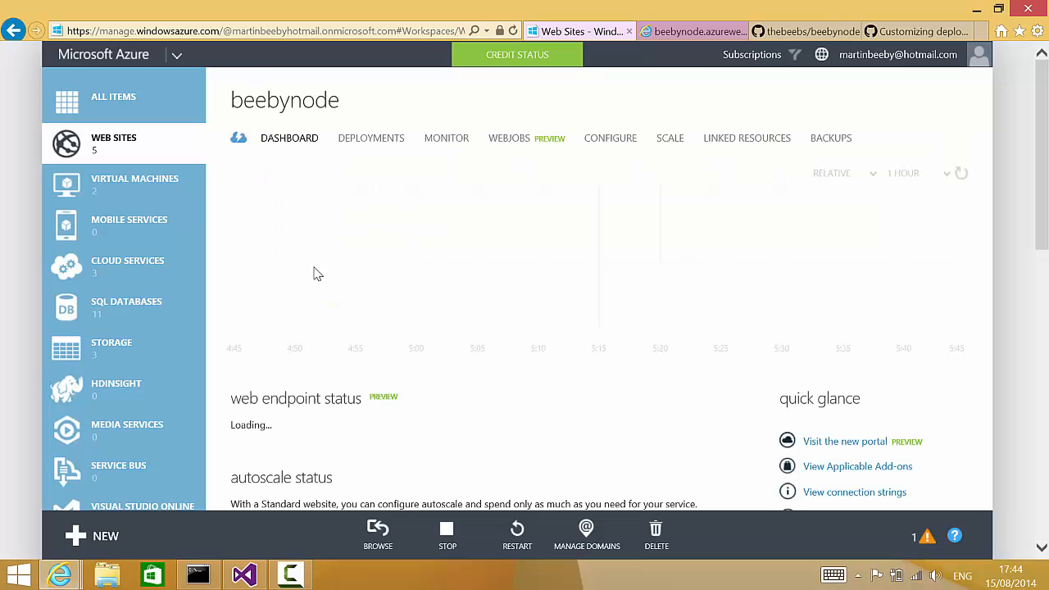
click(390, 141)
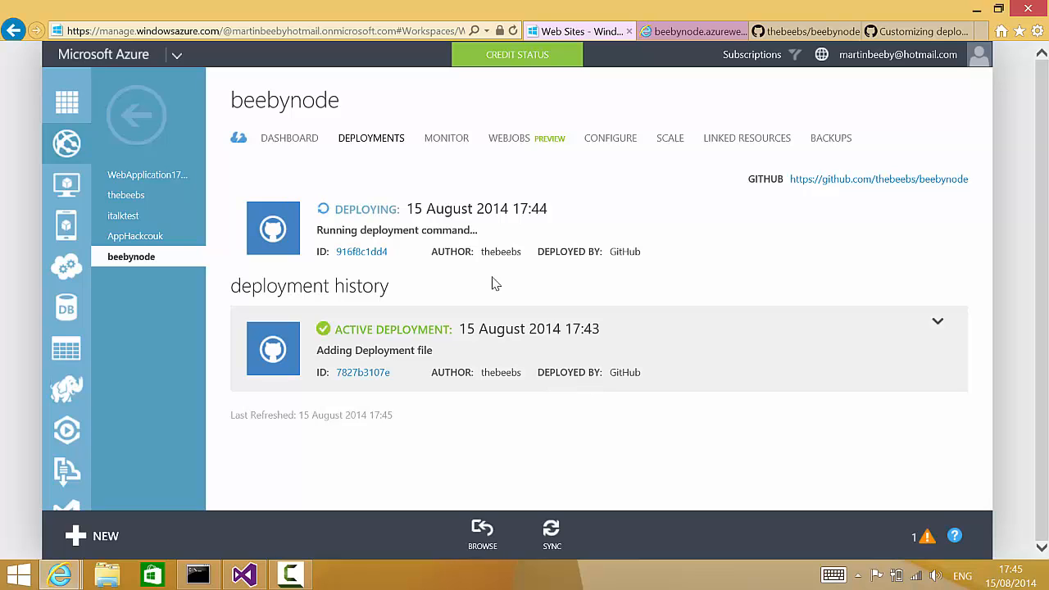
Return to the web sites list and open the live beebynode site to check the updated text.
click(290, 139)
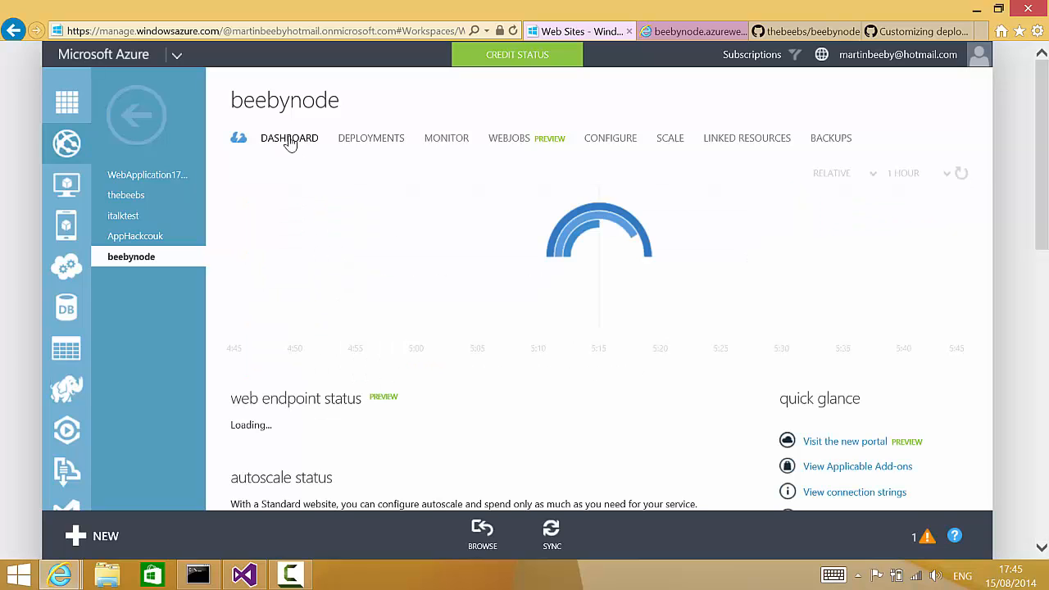
click(138, 115)
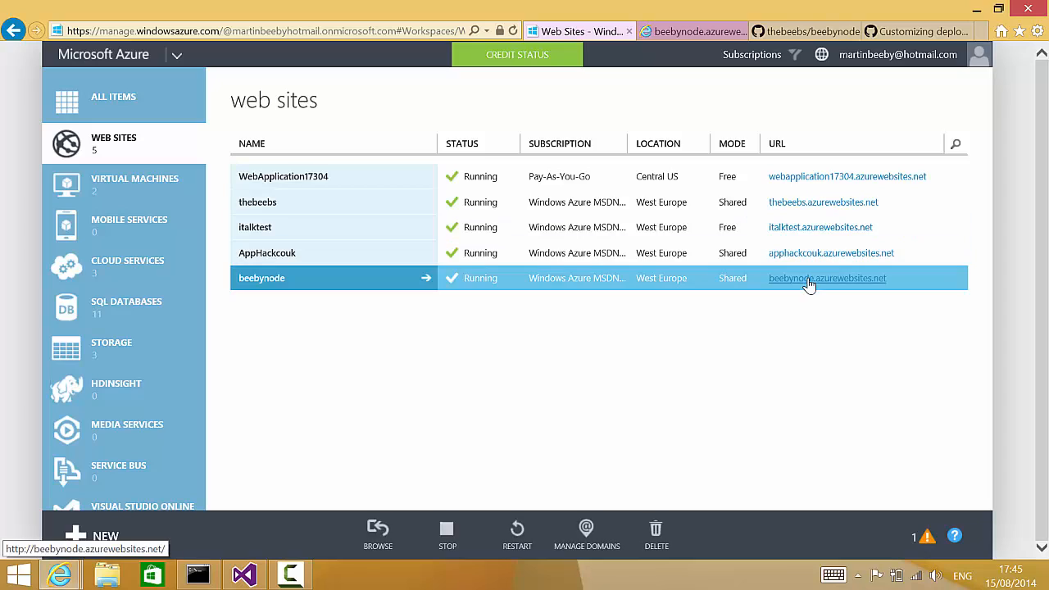
click(804, 278)
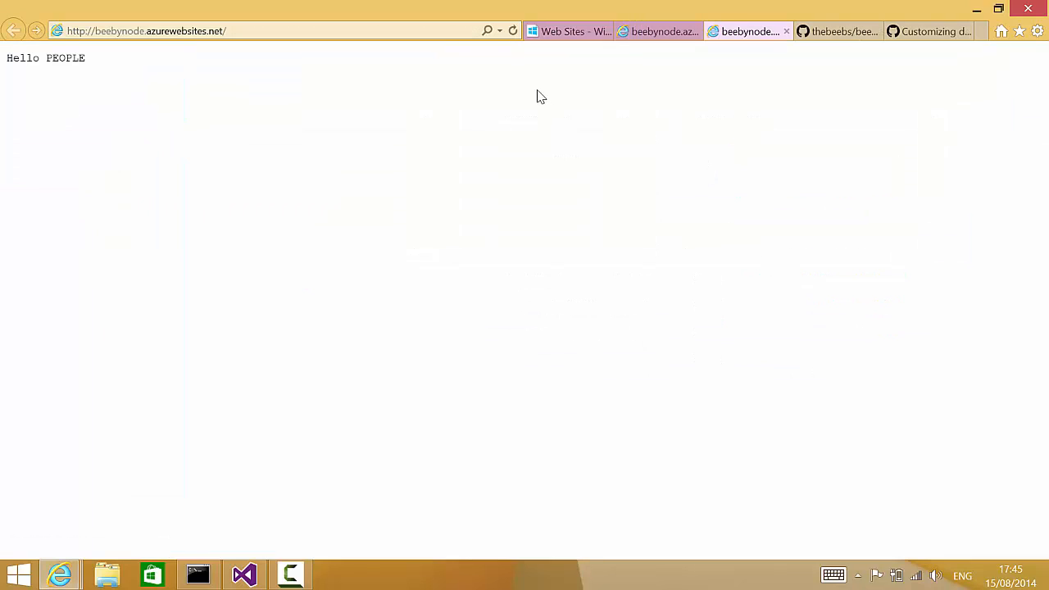